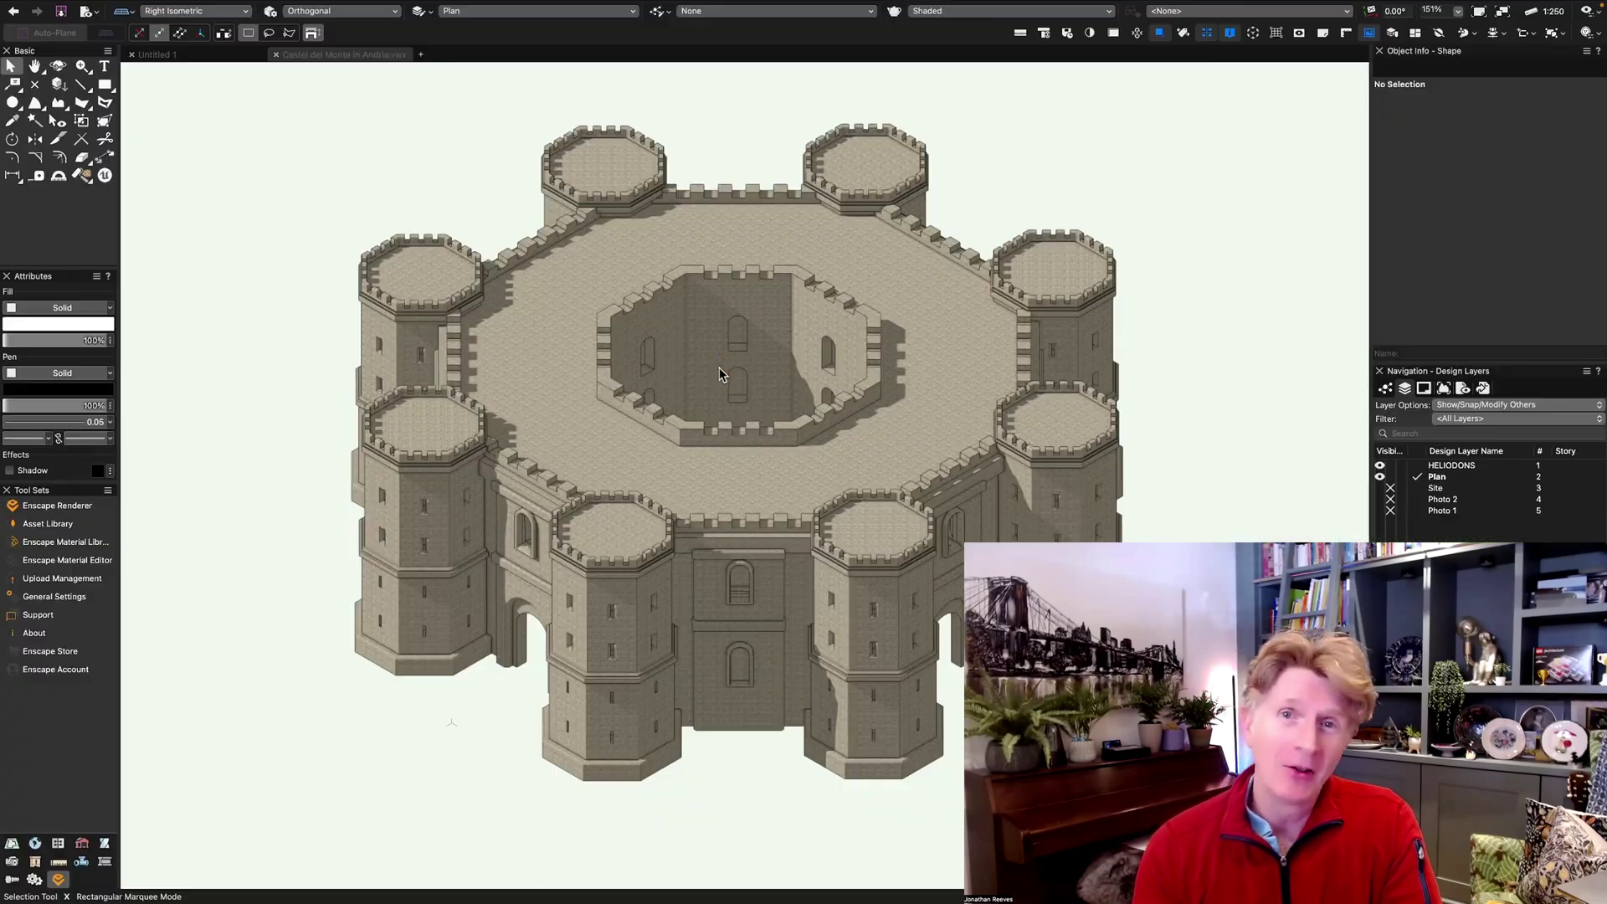
pyautogui.hotkey('shift', 'c')
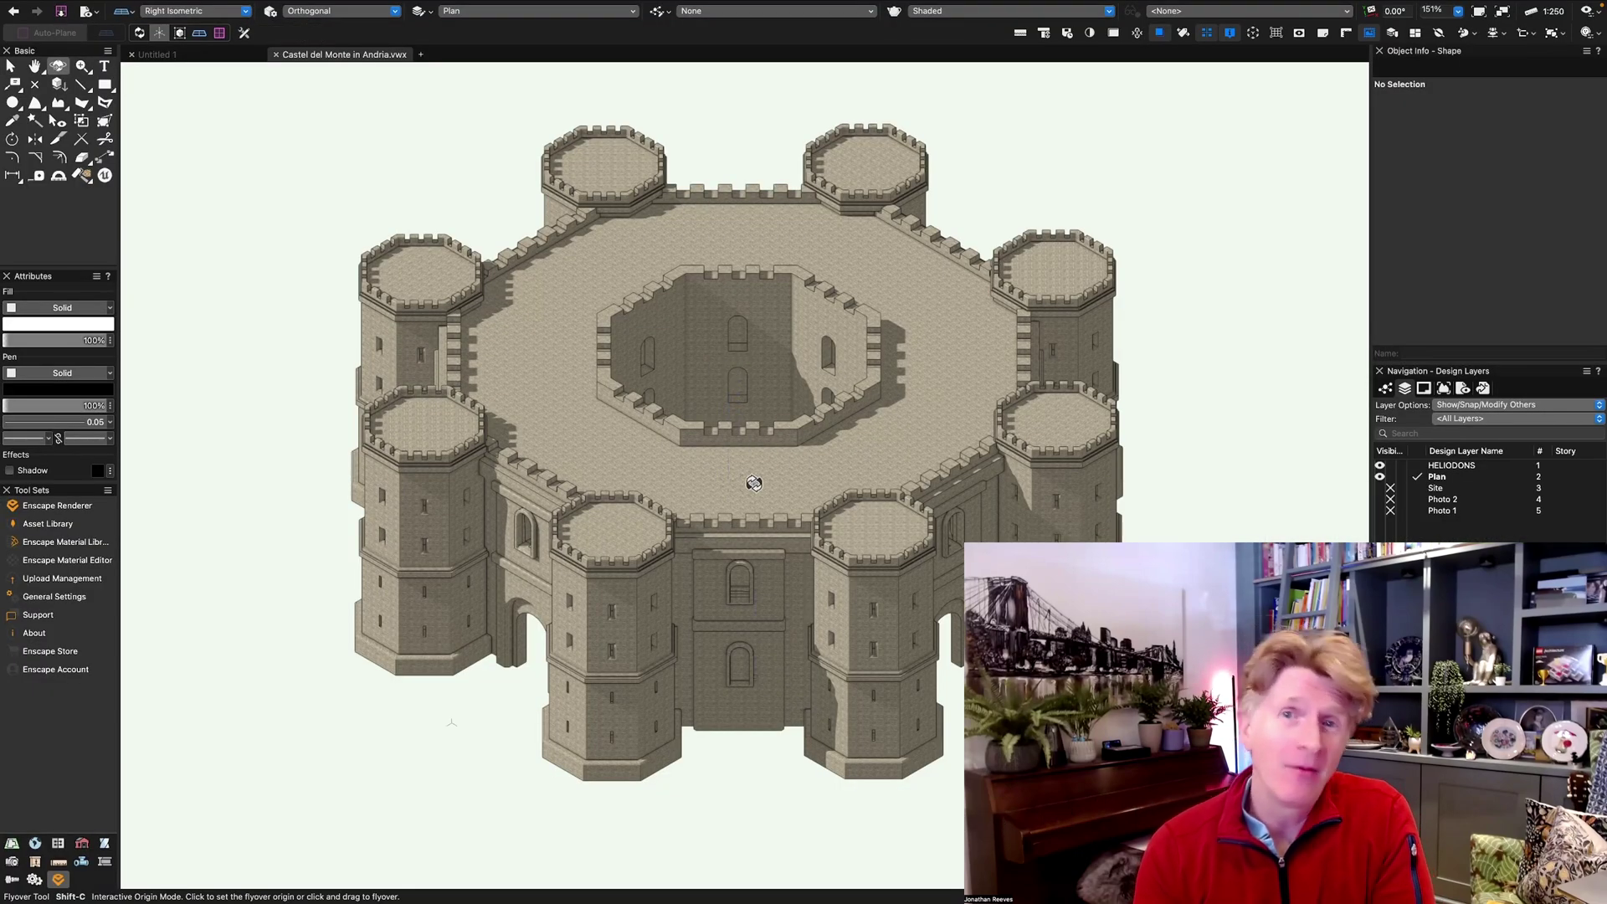
pyautogui.moveTo(754, 483); pyautogui.dragTo(10, 490)
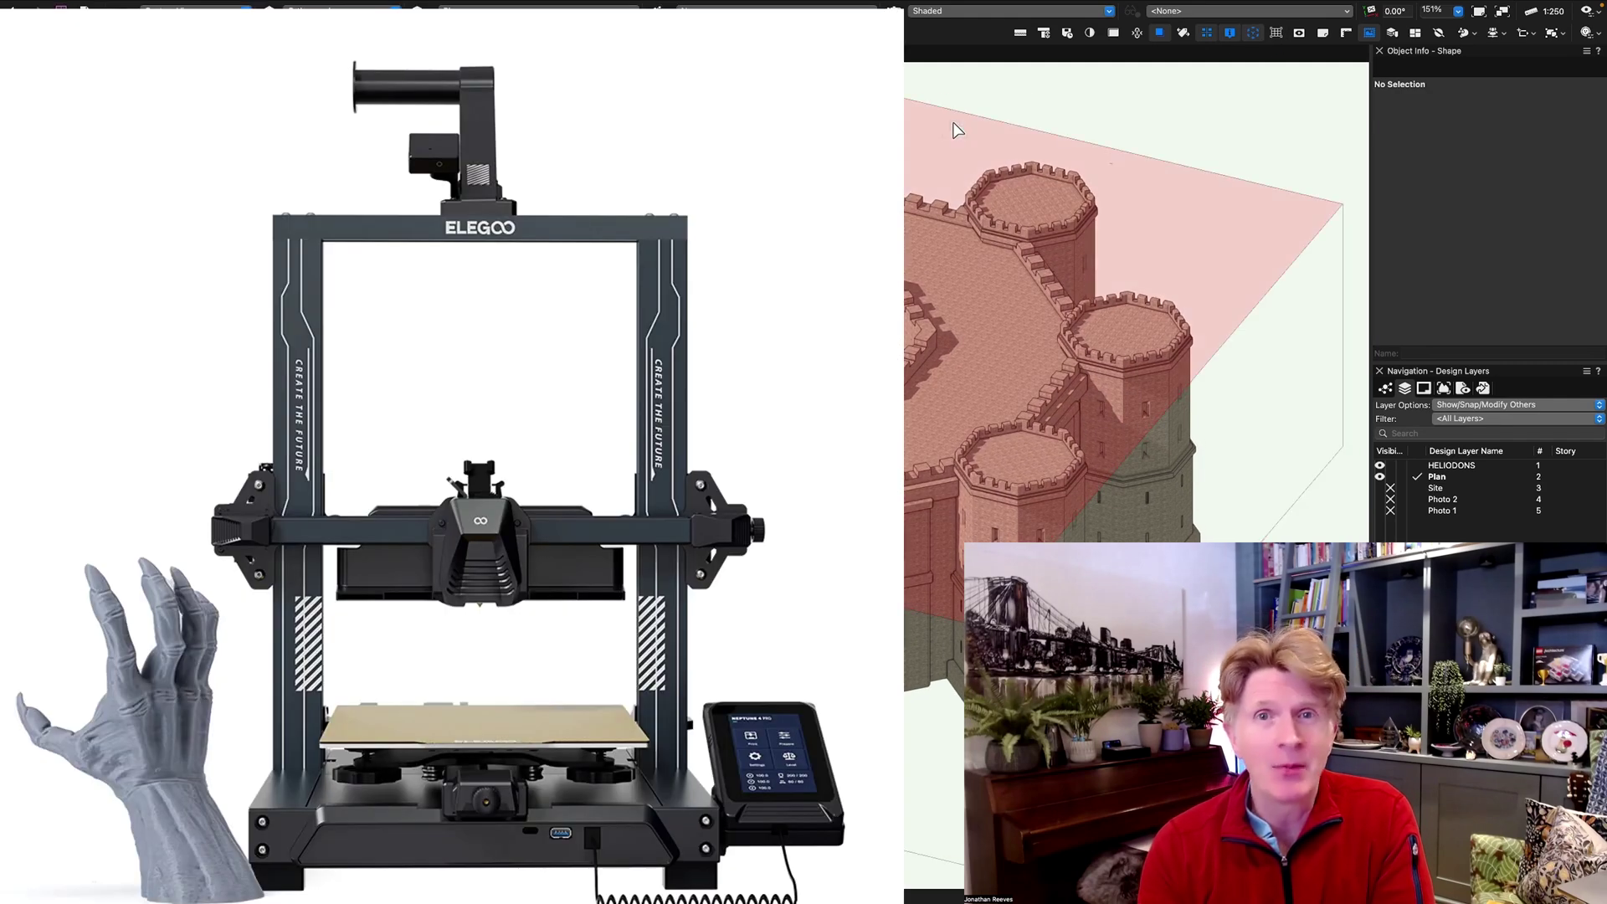
pyautogui.moveTo(953, 130)
pyautogui.mouseDown()
pyautogui.moveTo(1252, 226)
pyautogui.moveTo(1238, 197)
pyautogui.moveTo(1197, 290)
pyautogui.moveTo(1192, 359)
pyautogui.moveTo(1173, 104)
pyautogui.mouseUp()
pyautogui.moveTo(911, 842); pyautogui.dragTo(1071, 652)
pyautogui.moveTo(1160, 544); pyautogui.dragTo(1203, 494)
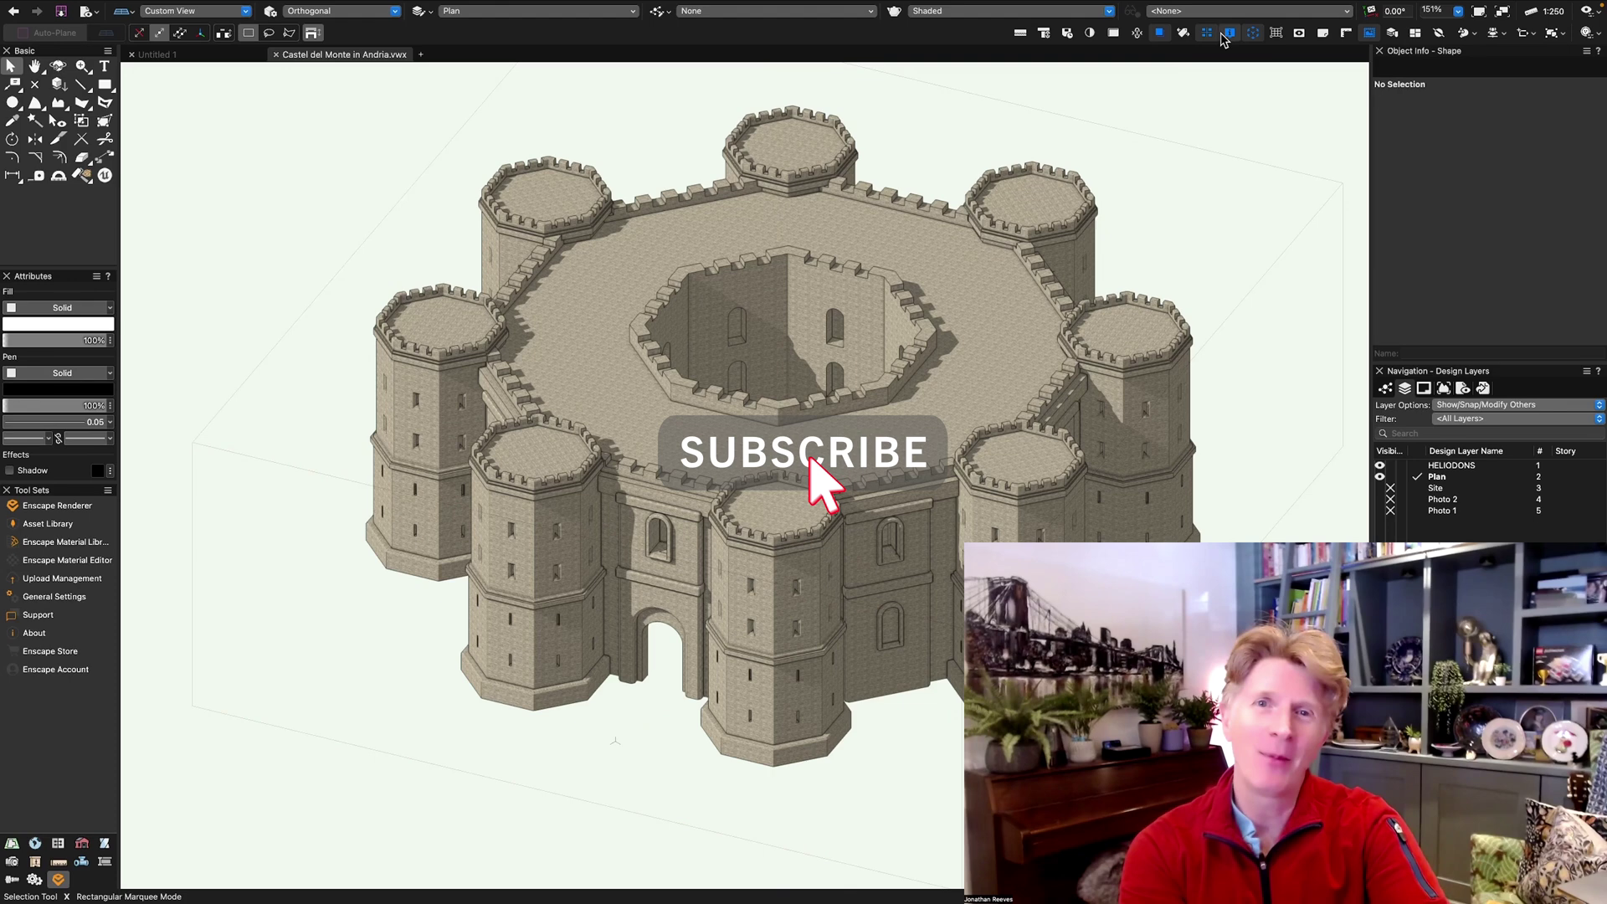
# - Start an STL export of all visible objects in the current layer at Very High quality
pyautogui.click(108, 8)
pyautogui.moveTo(142, 329)
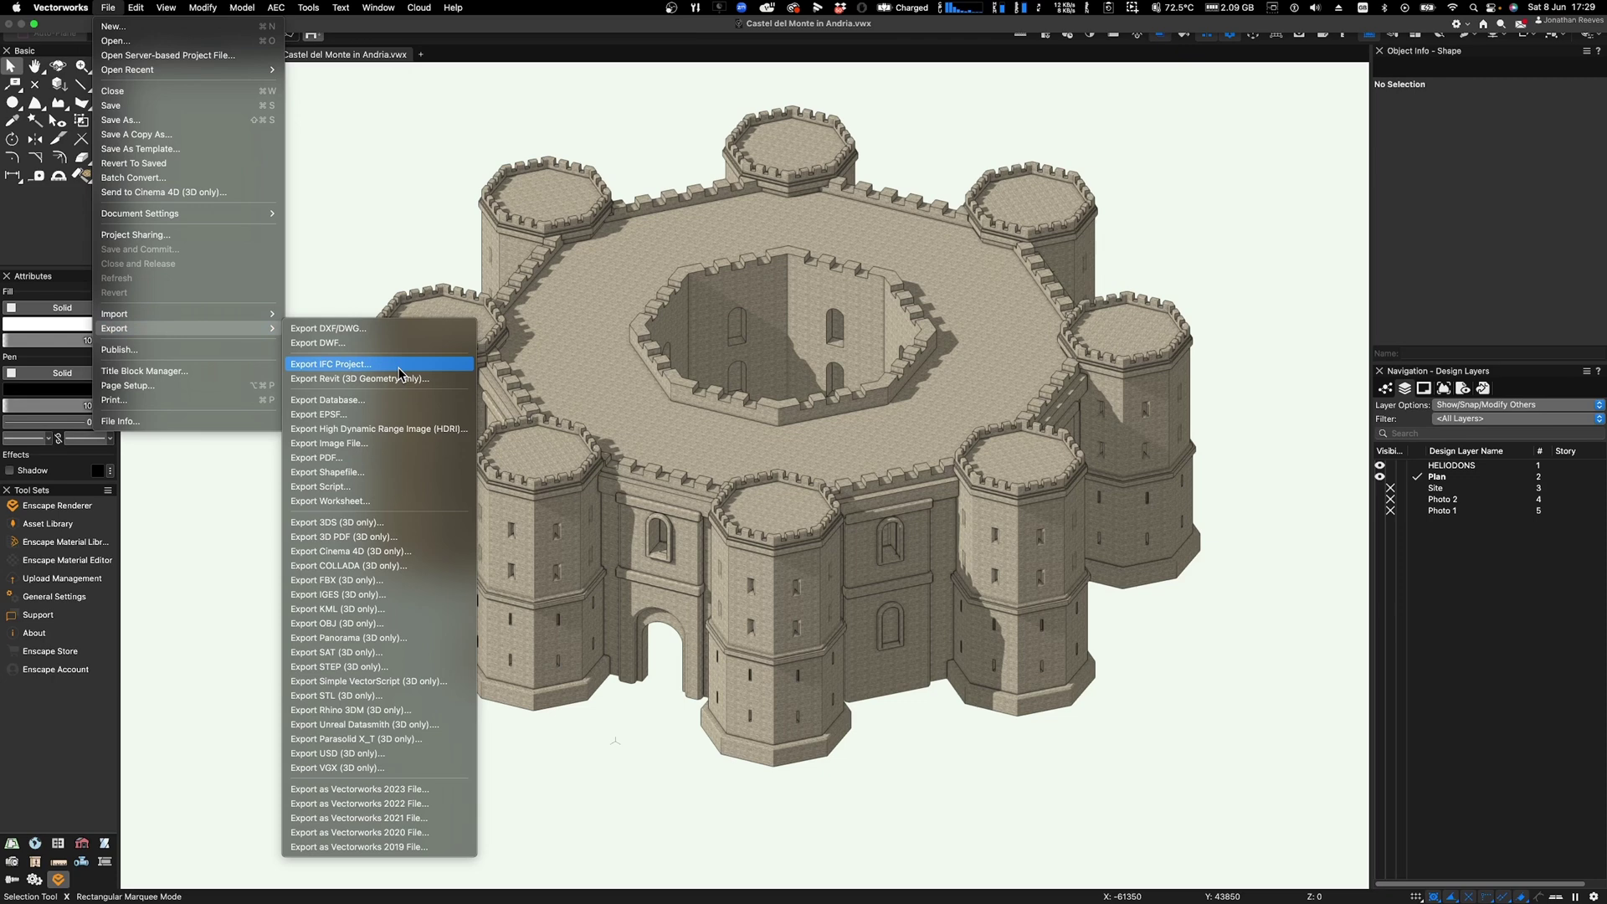
pyautogui.click(360, 696)
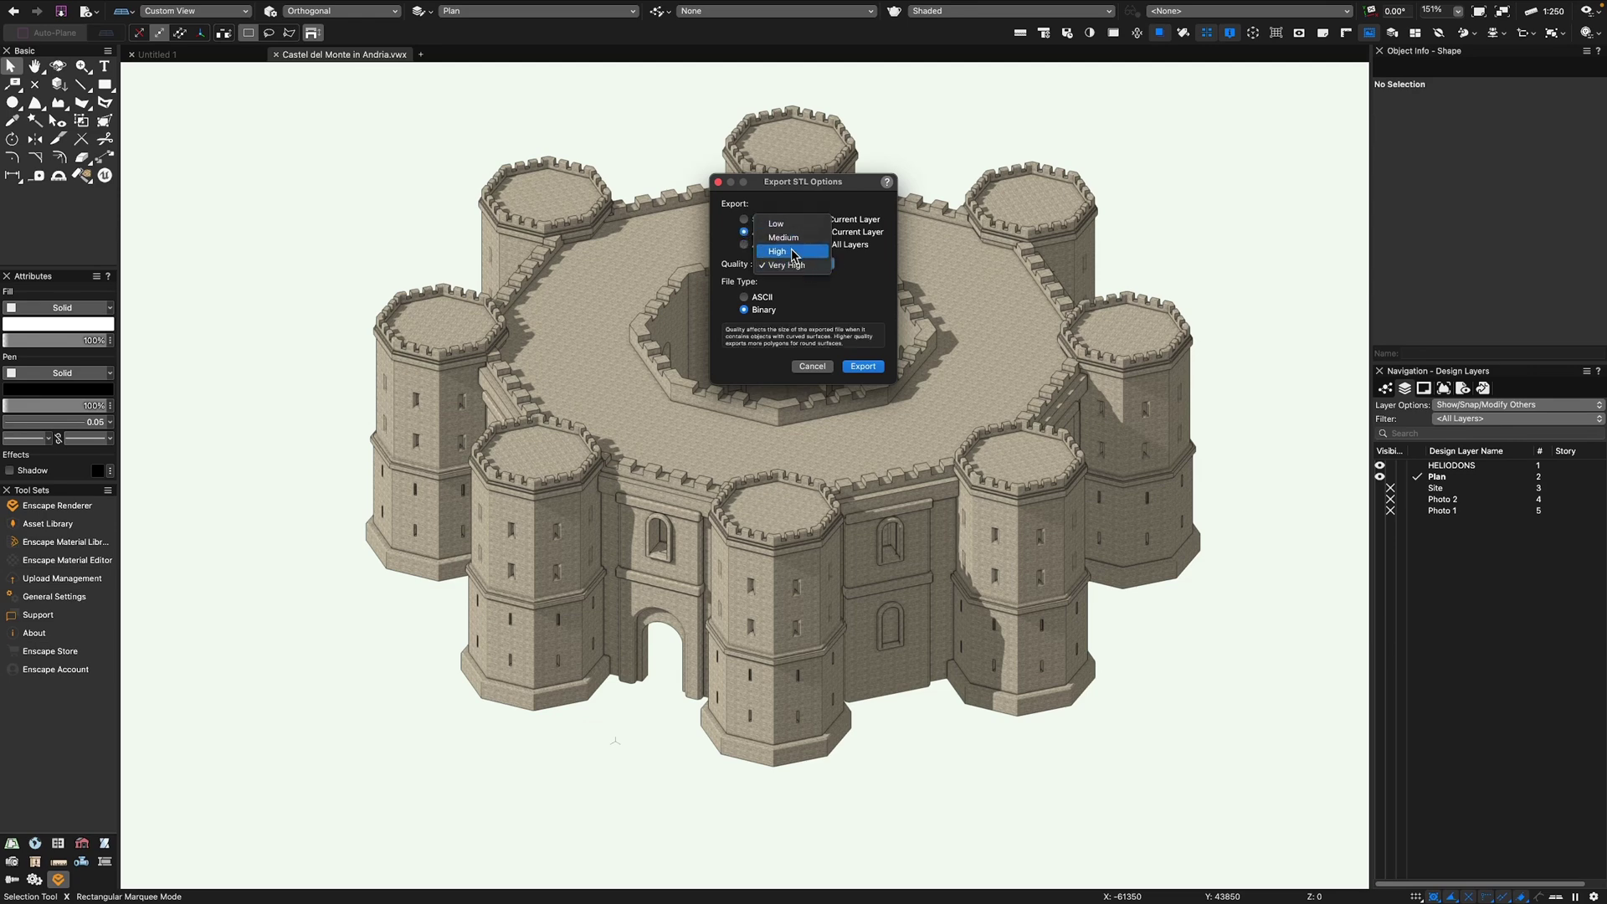
pyautogui.click(767, 313)
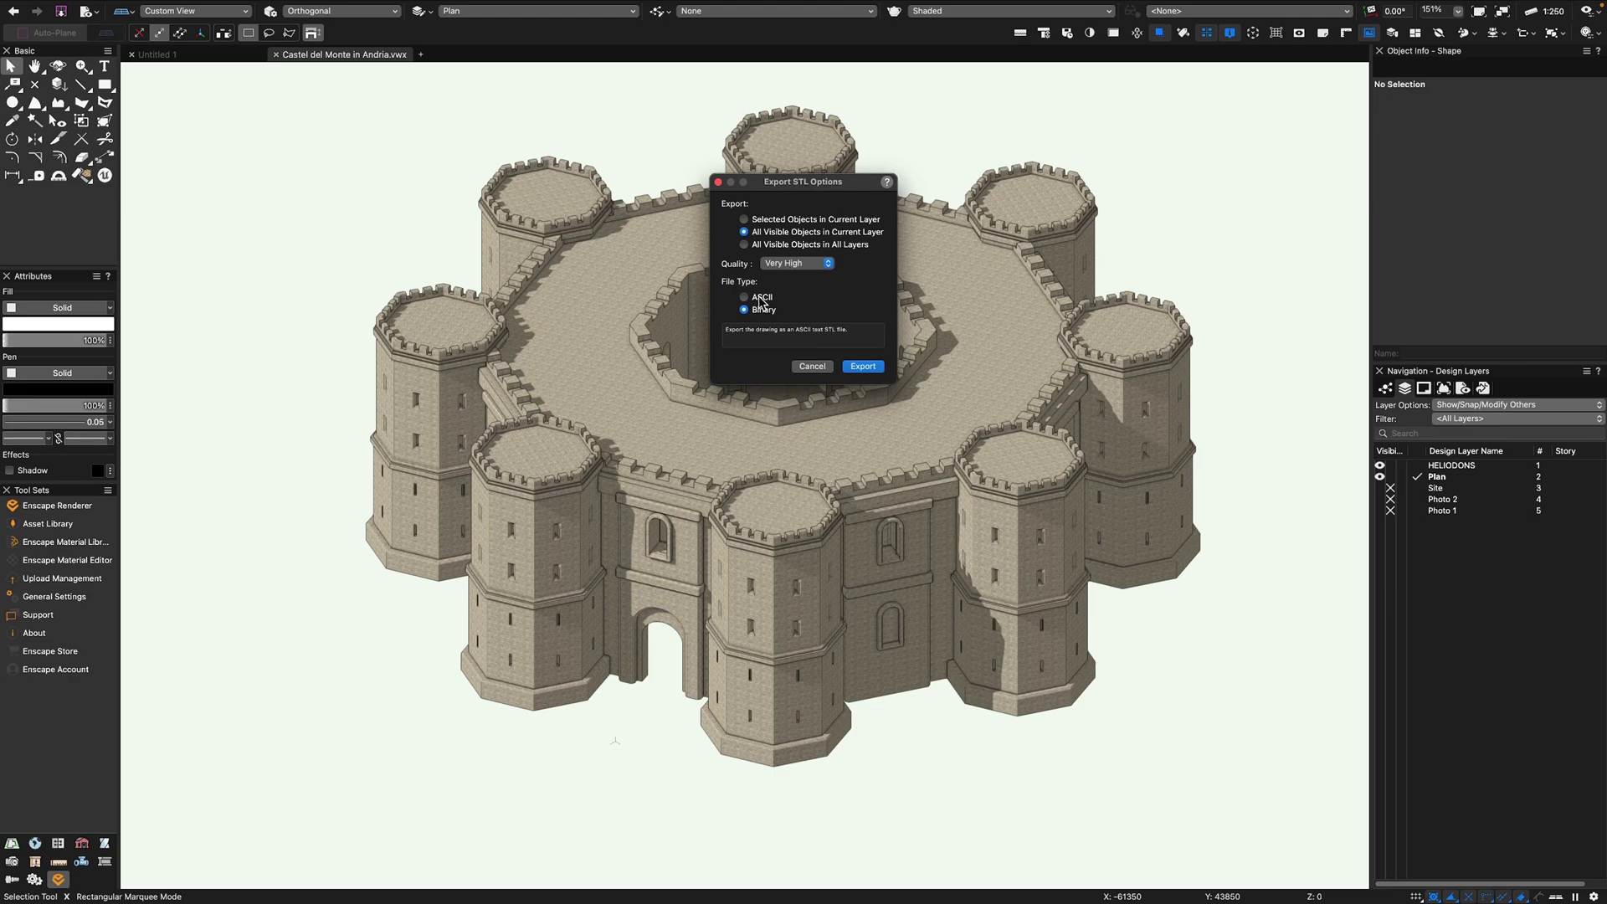
pyautogui.click(759, 299)
pyautogui.click(863, 367)
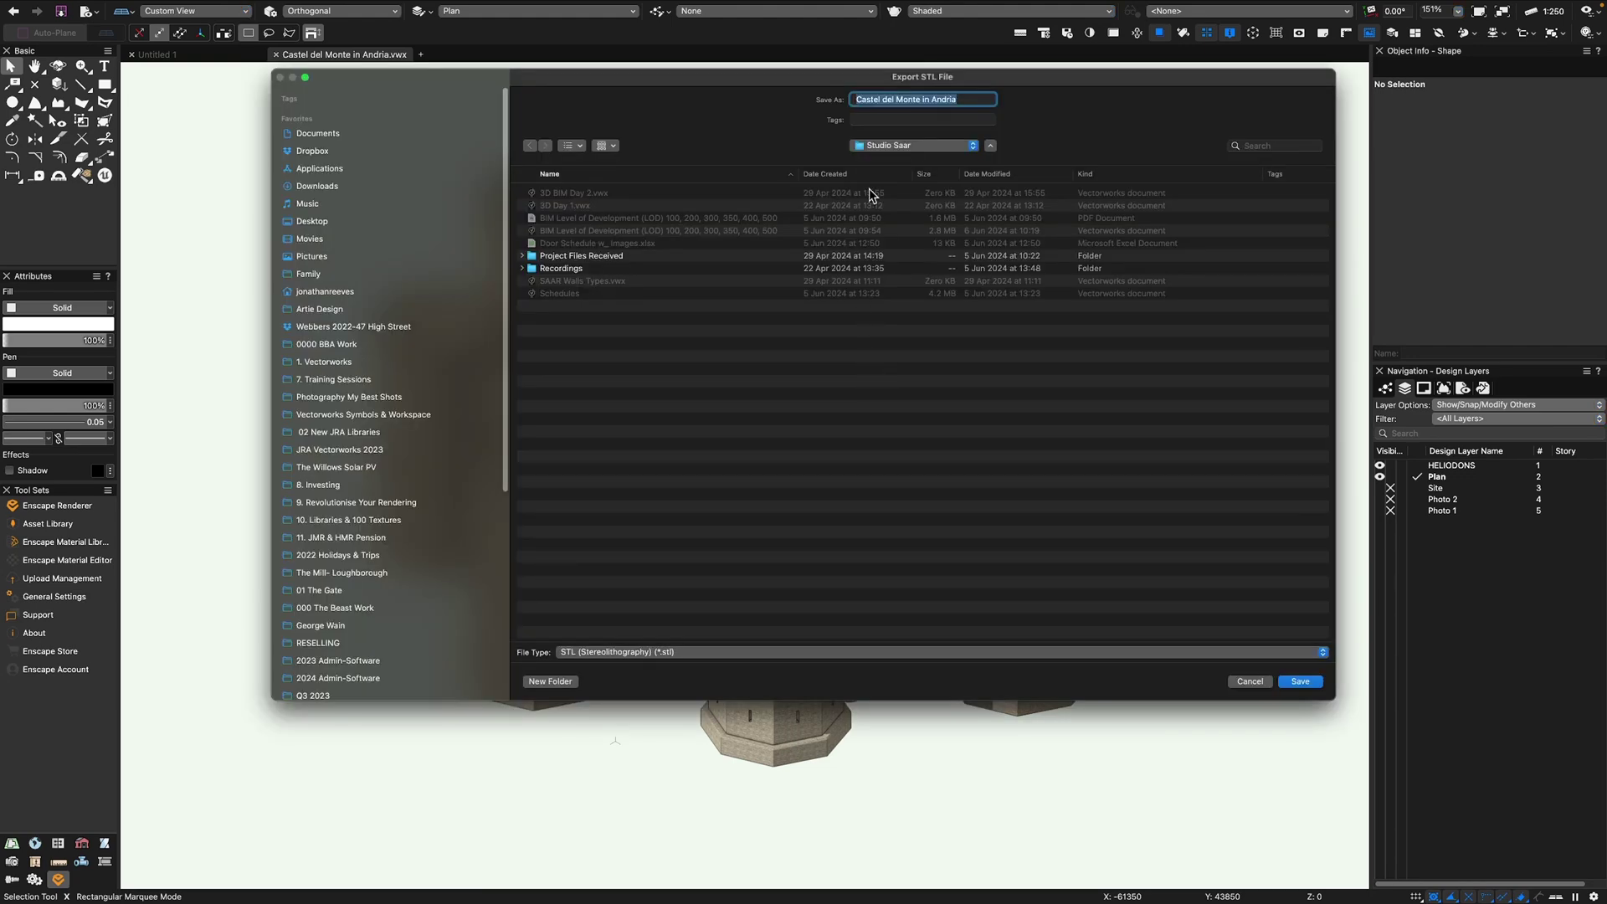
# - Save the STL export as "Castel del Monte in Andria New" in the Castel Del Monte folder under Documents
pyautogui.click(889, 147)
pyautogui.click(351, 136)
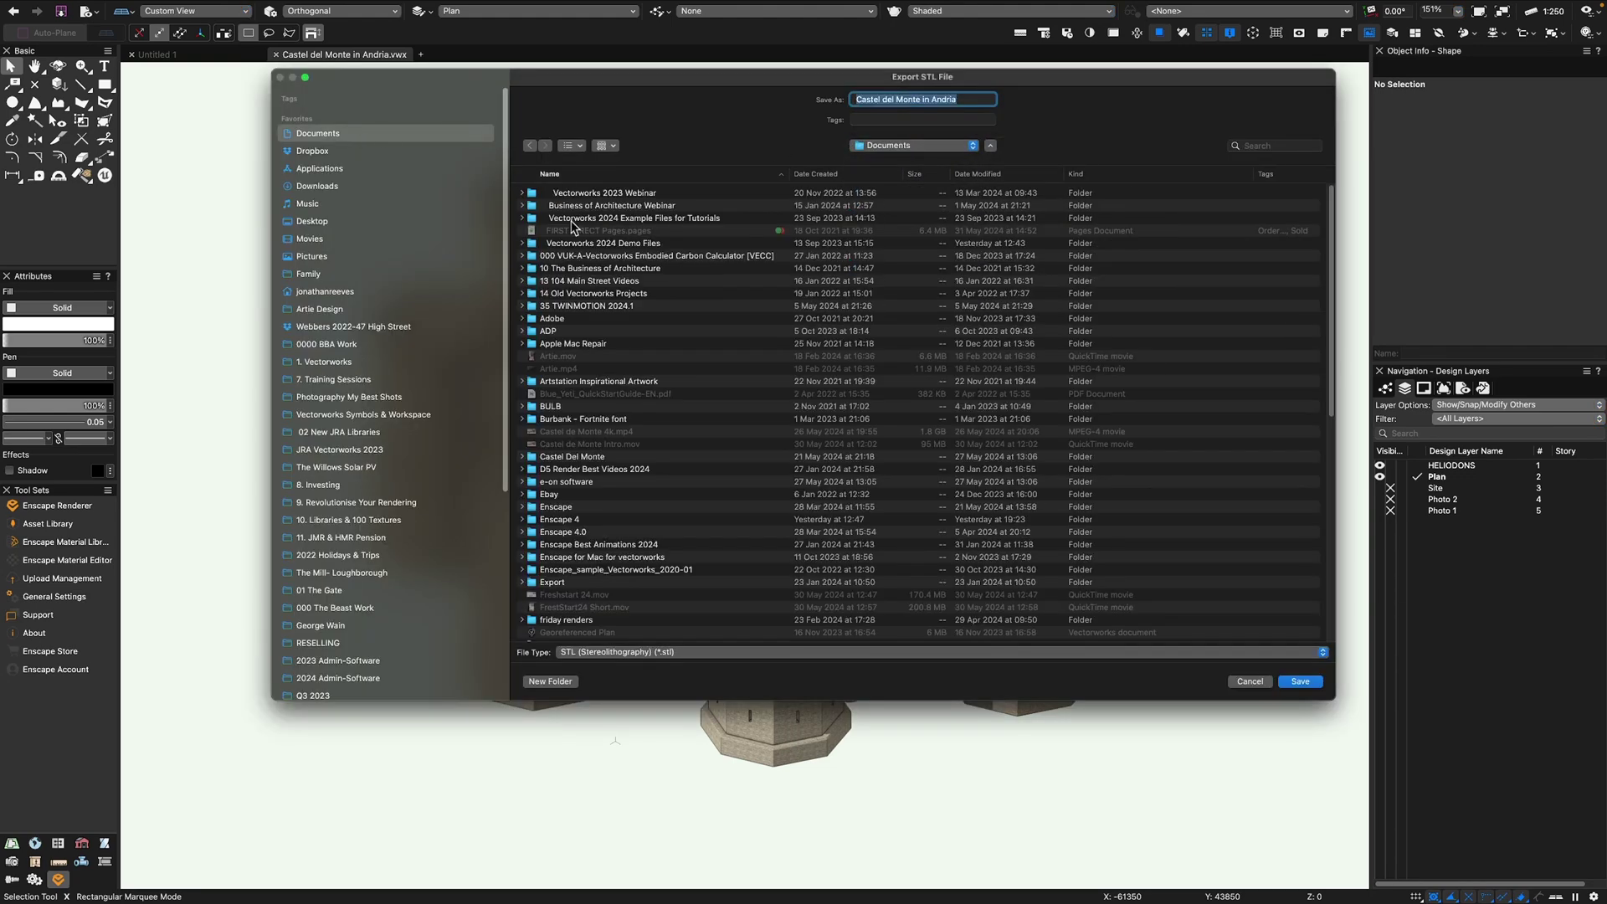
pyautogui.click(655, 328)
pyautogui.press('c')
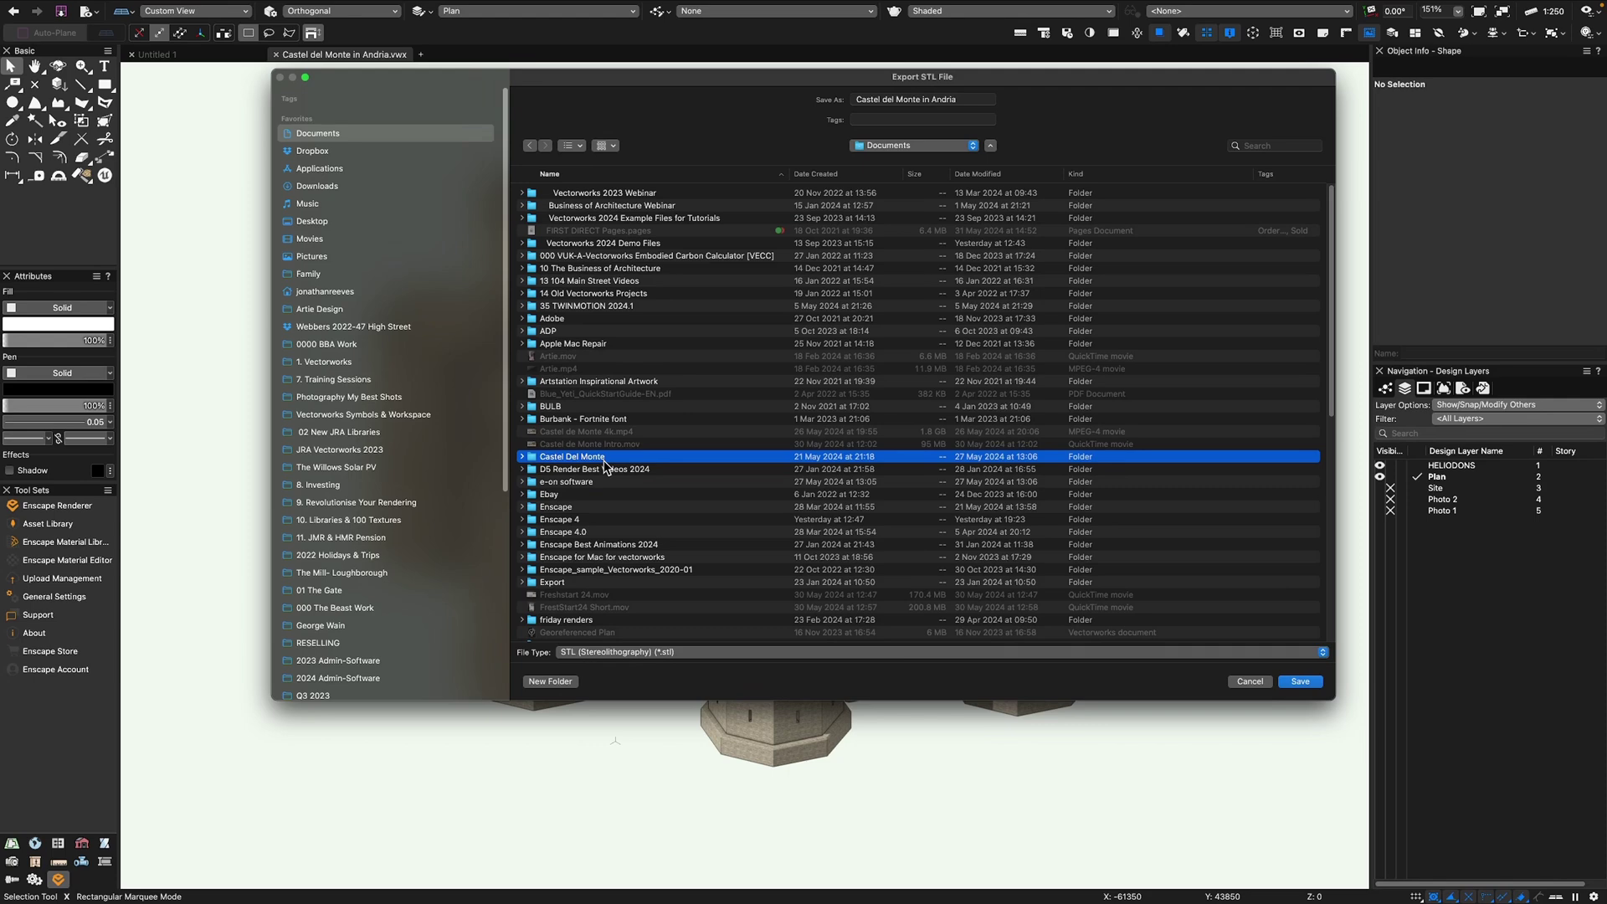
pyautogui.doubleClick(605, 461)
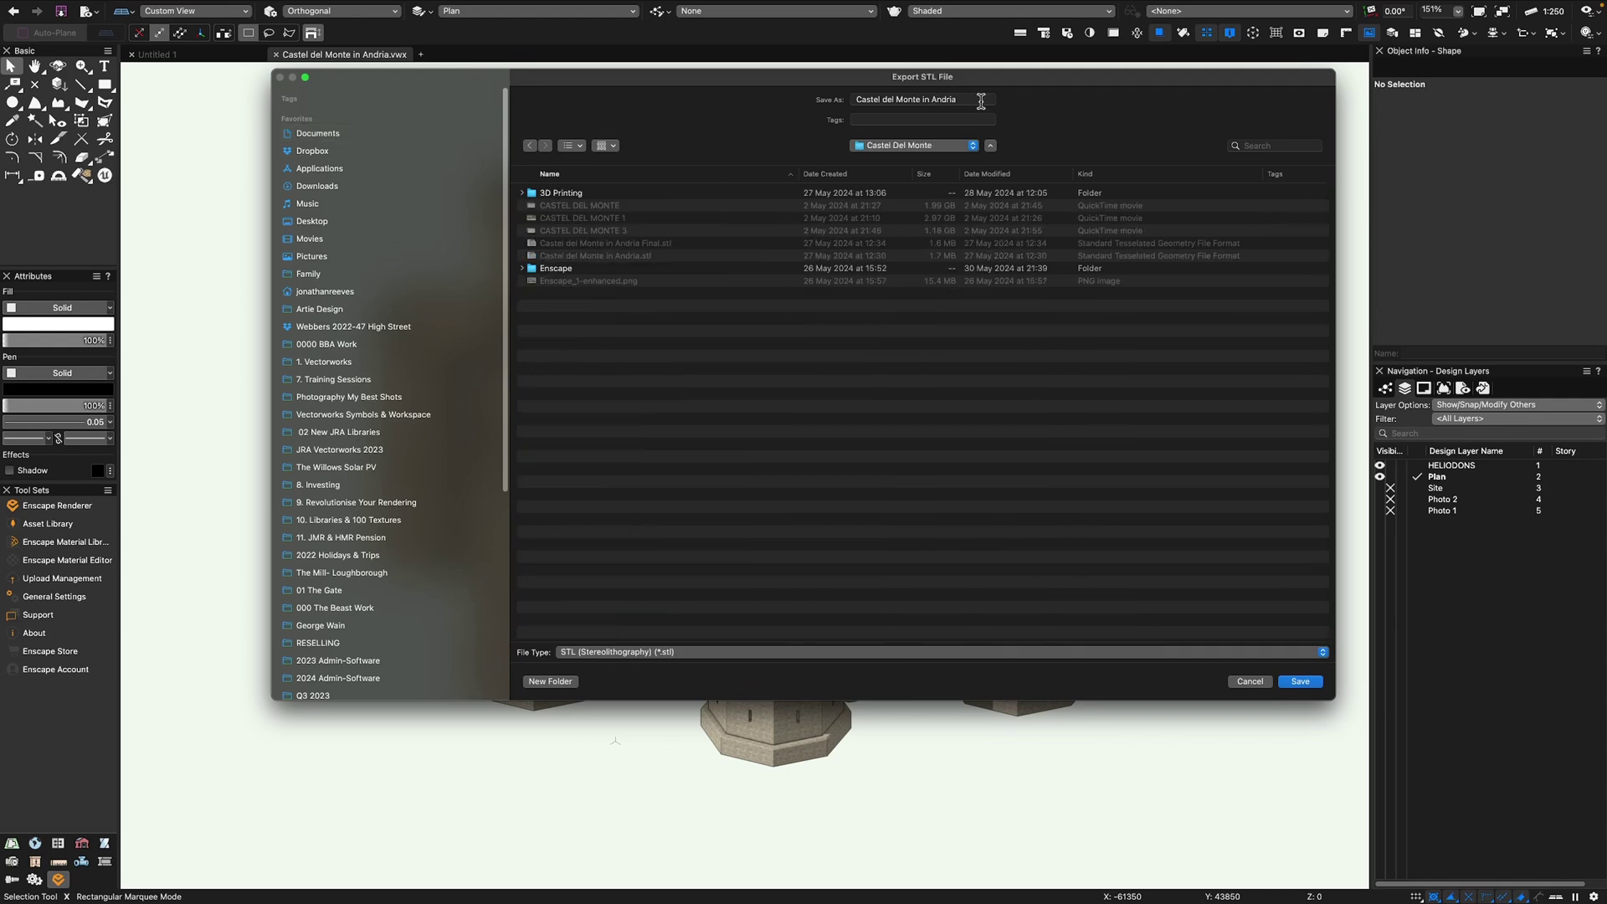
pyautogui.press('Return')
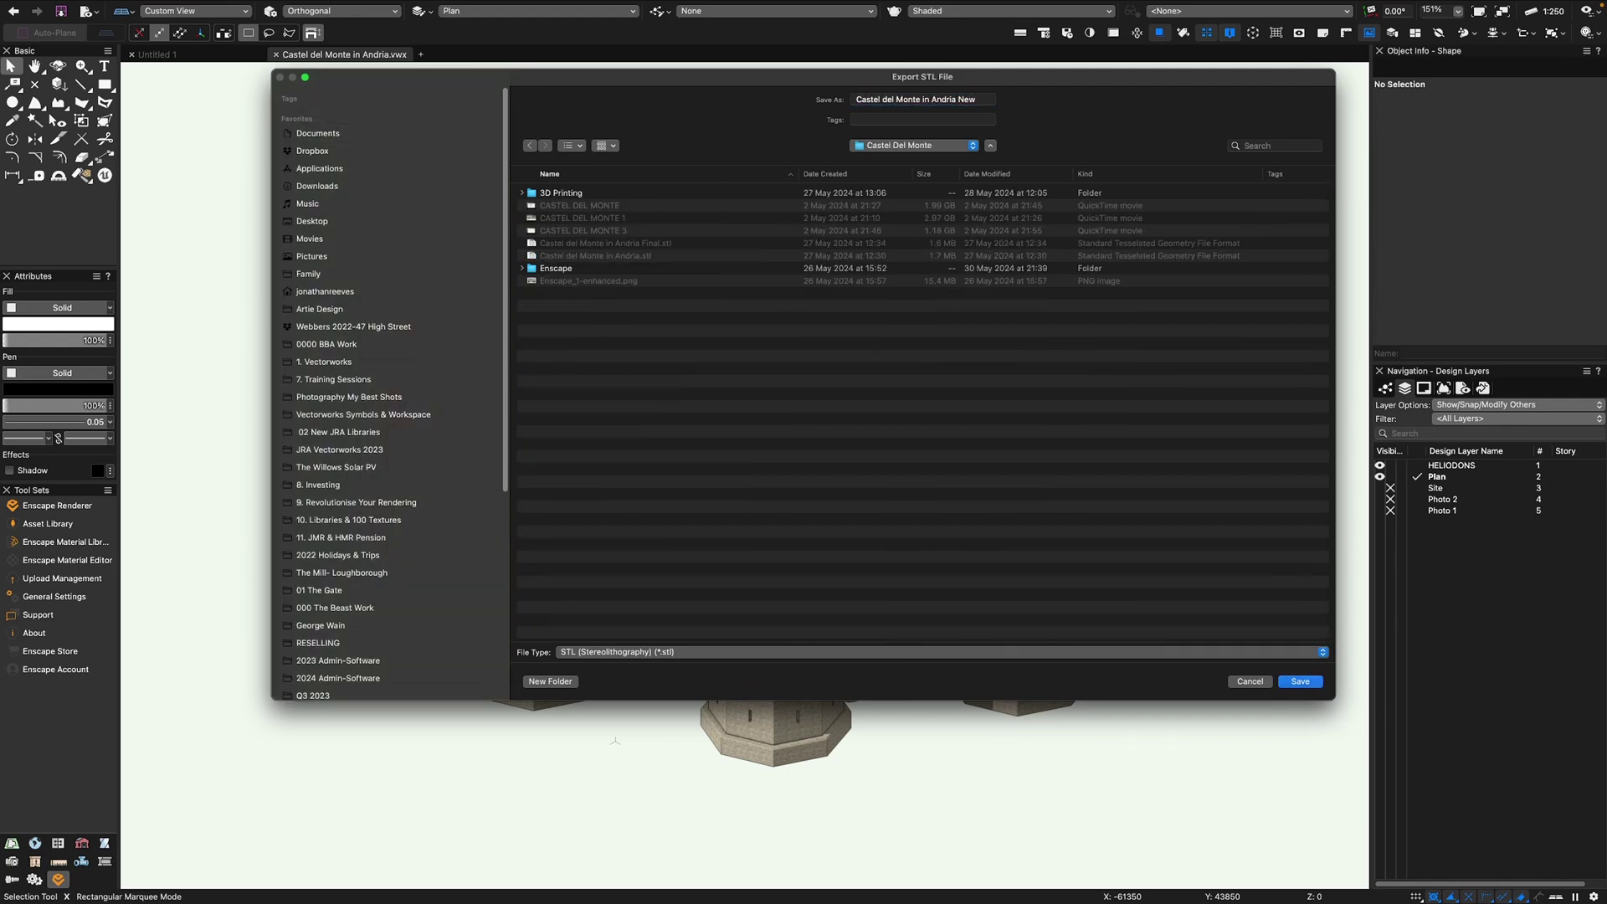
# - Switch to Finder, take a quick look at Castel del Monte in Andria New.stl, and open the file in Preview
pyautogui.moveTo(969, 887)
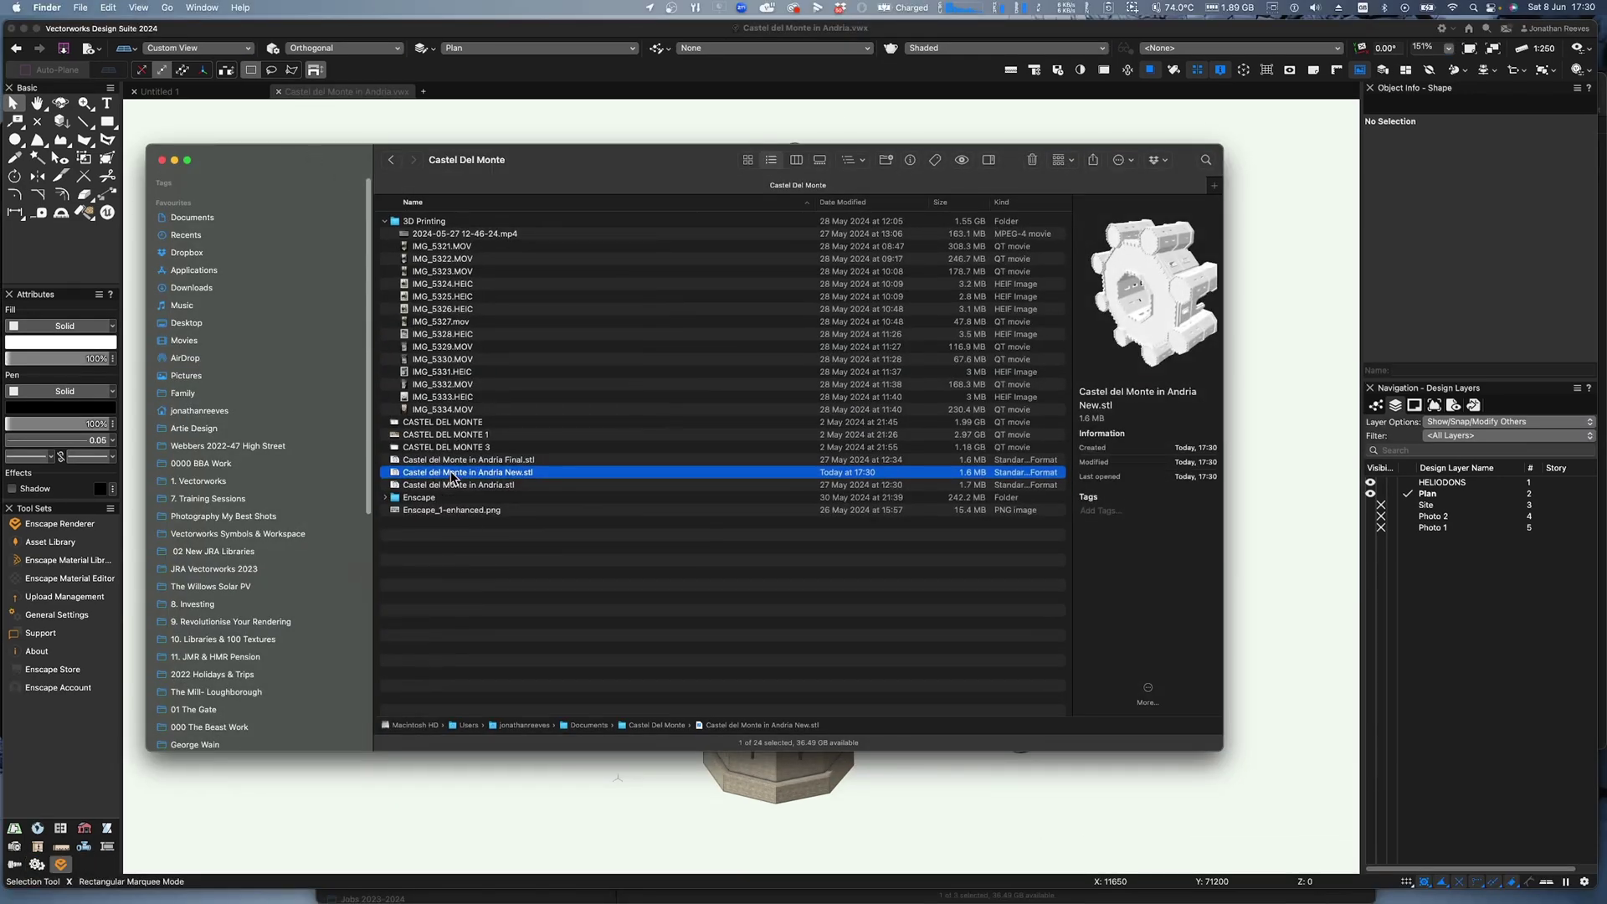
pyautogui.press('space')
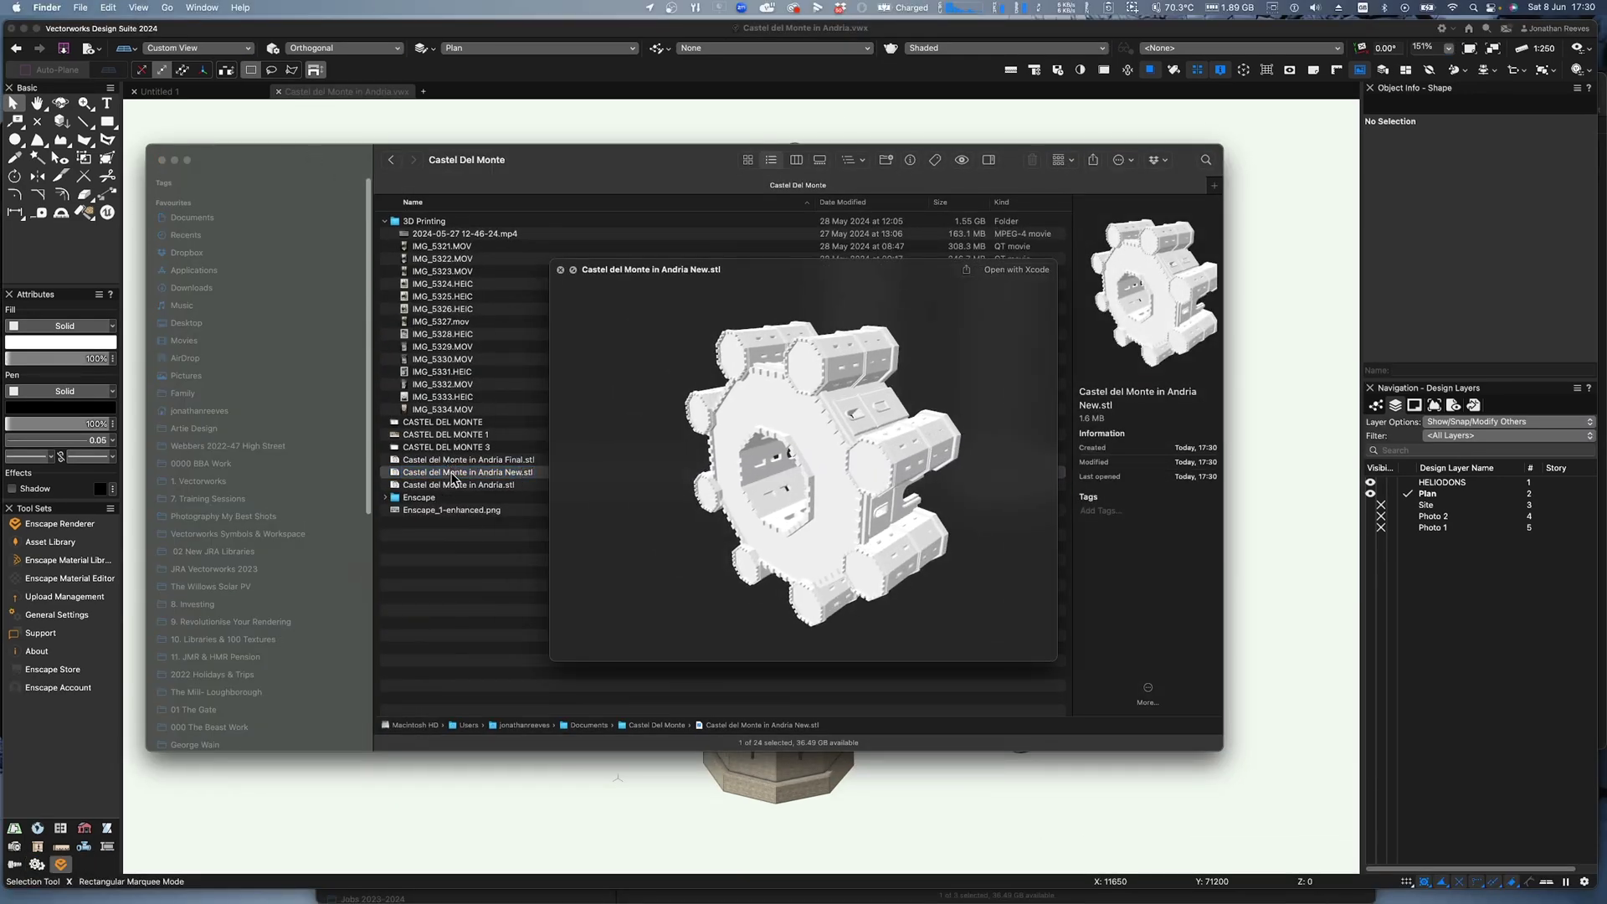
pyautogui.press('space')
pyautogui.rightClick(452, 474)
pyautogui.moveTo(652, 496)
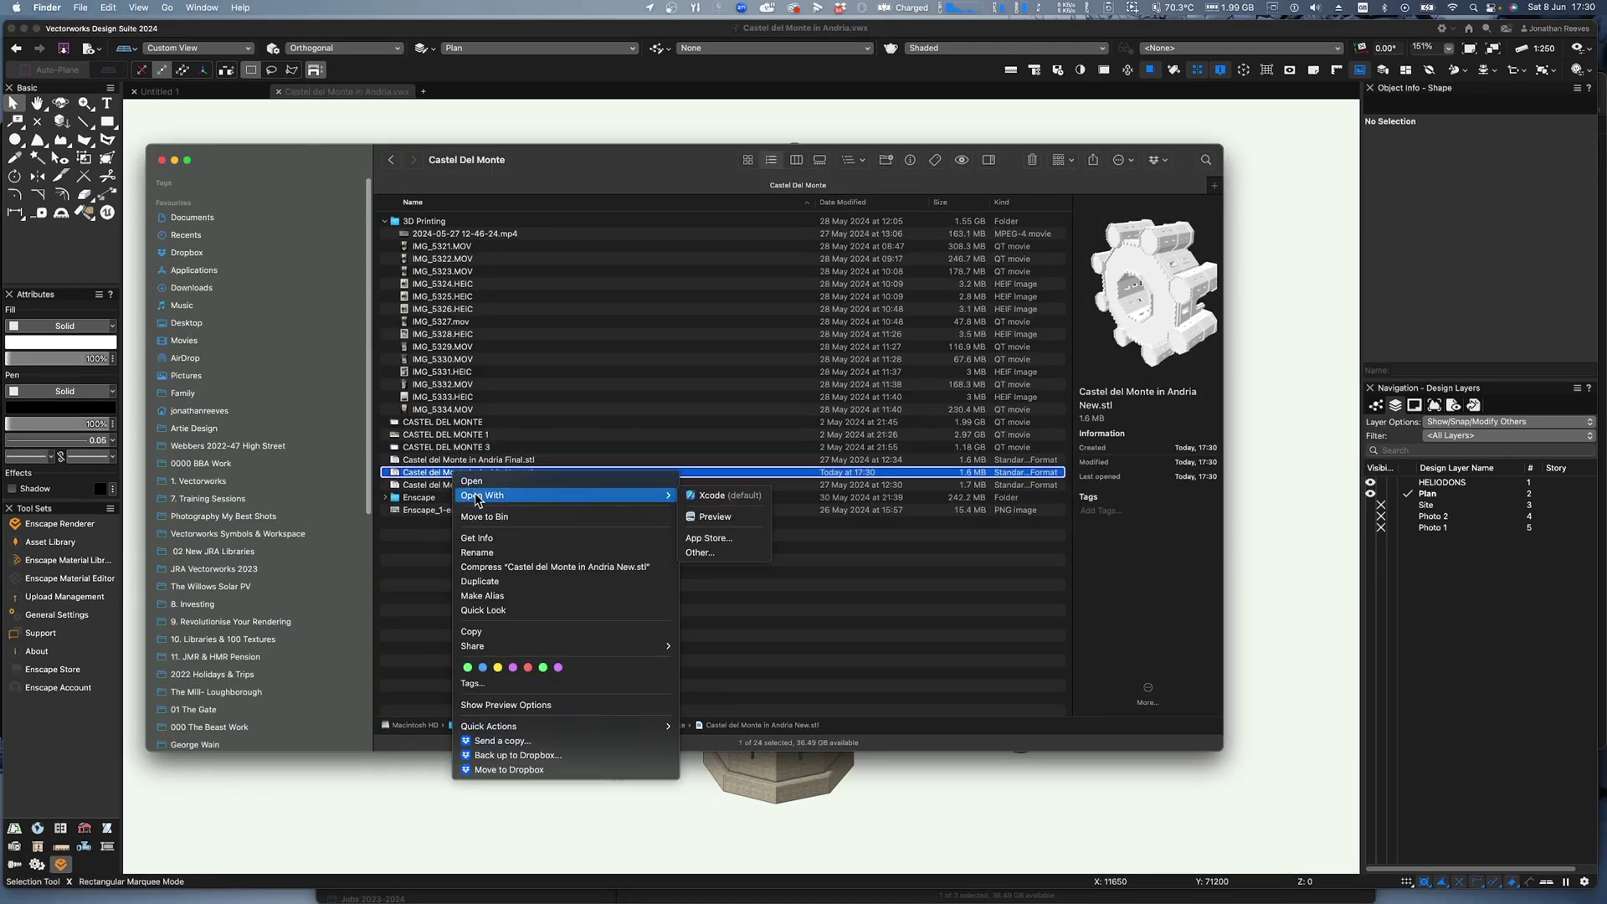
pyautogui.click(705, 517)
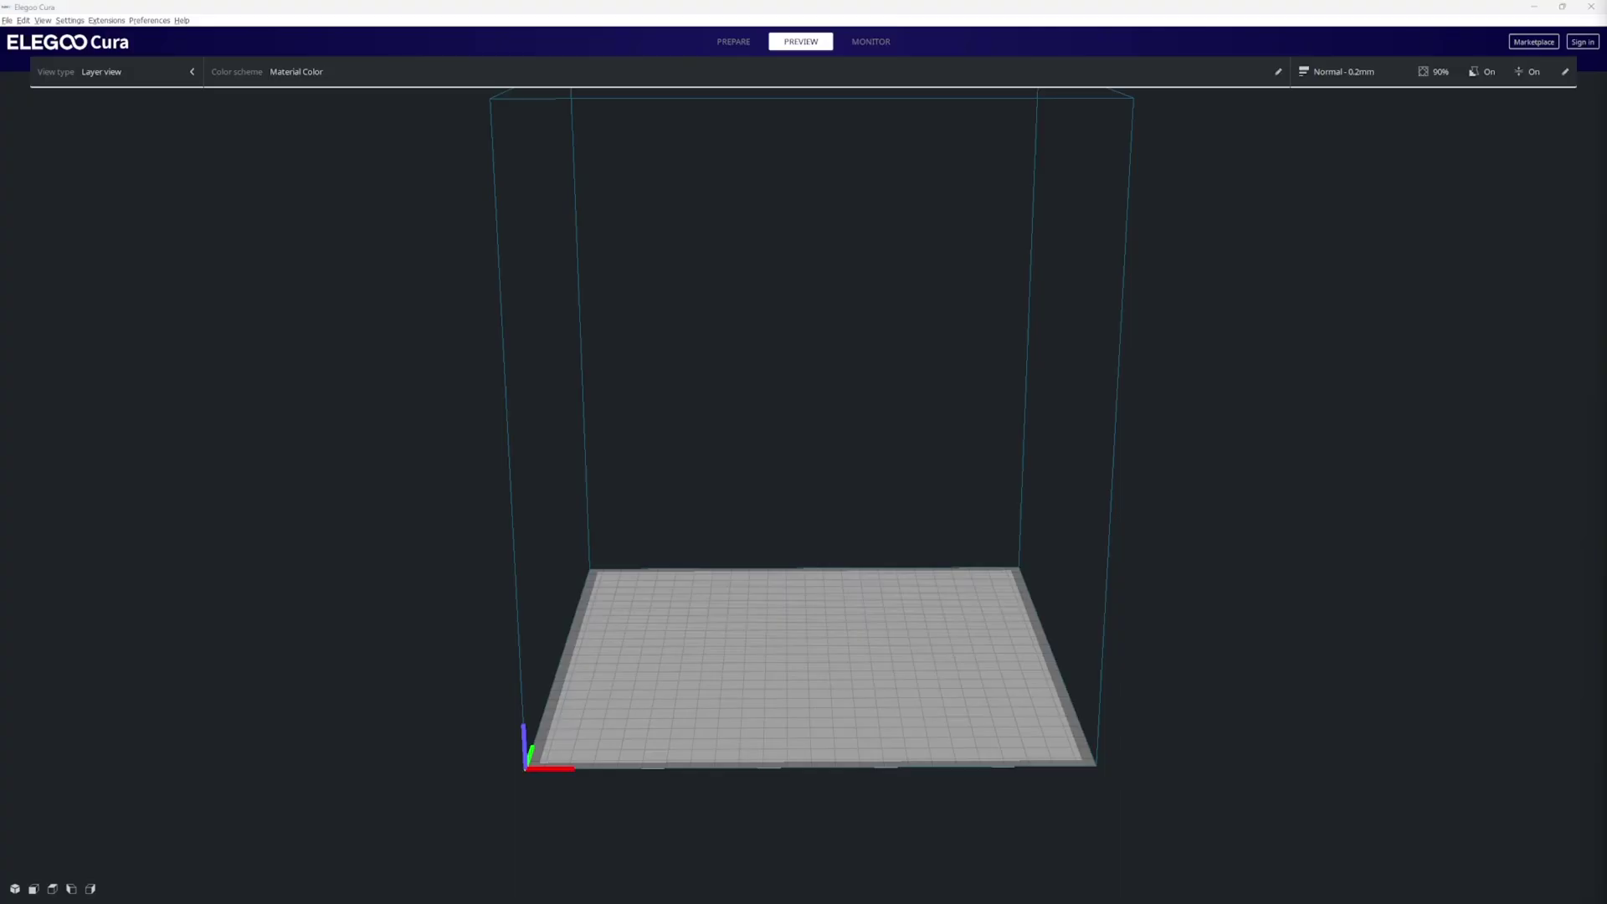
# - Import the Castel del Monte in Andria Final STL model onto the empty build plate in Elegoo Cura
pyautogui.moveTo(1606, 439); pyautogui.dragTo(787, 646)
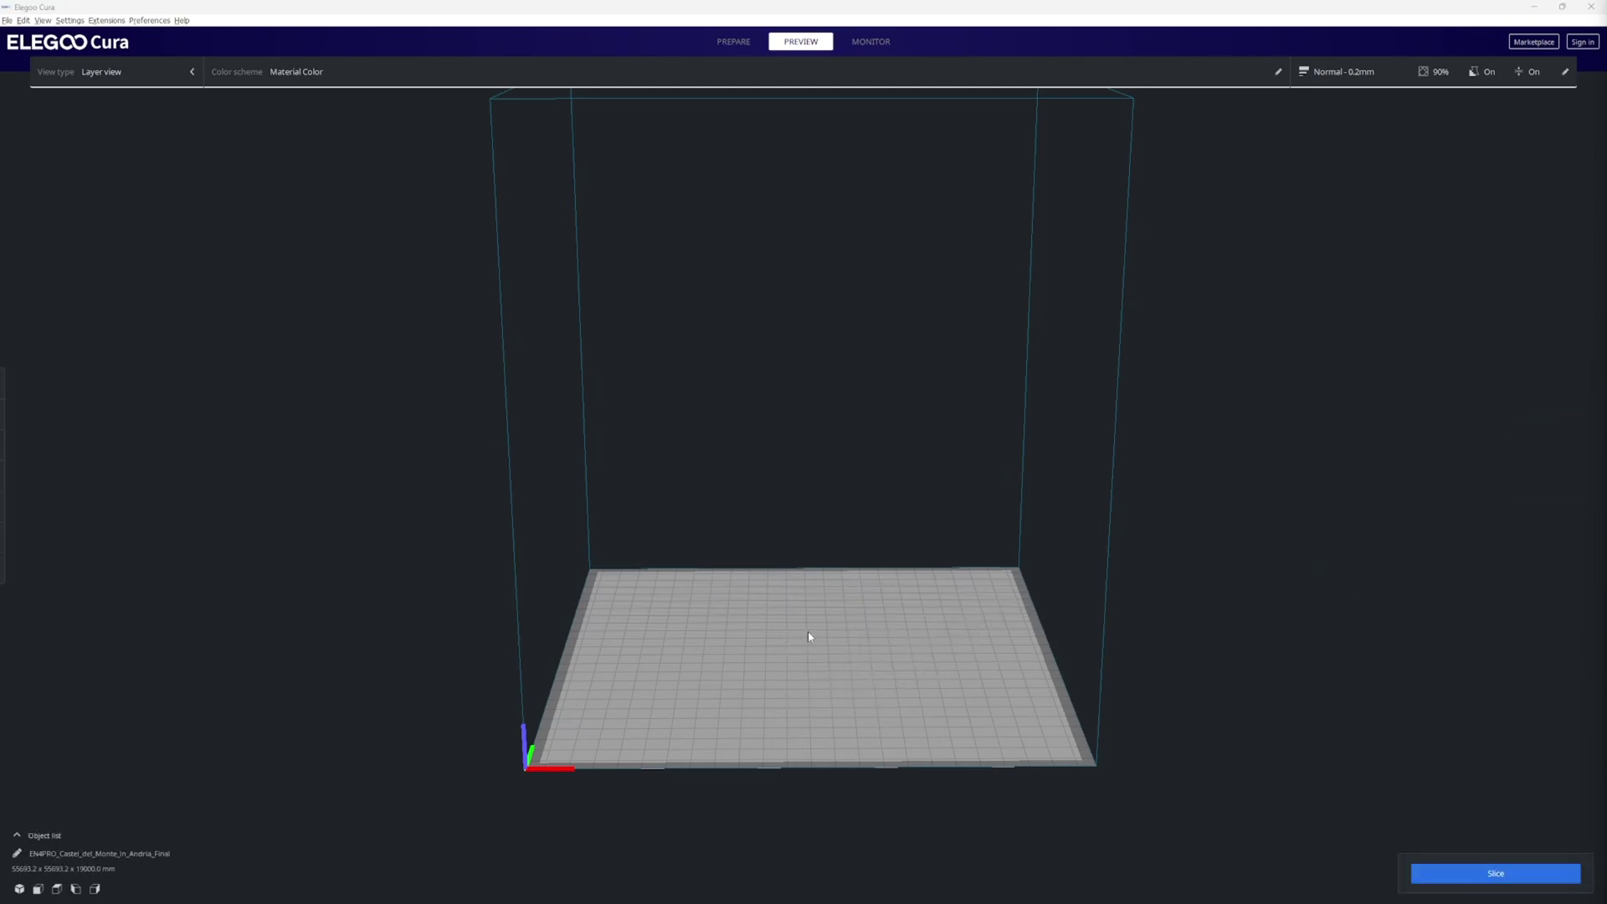
pyautogui.scroll(-5, 841, 648)
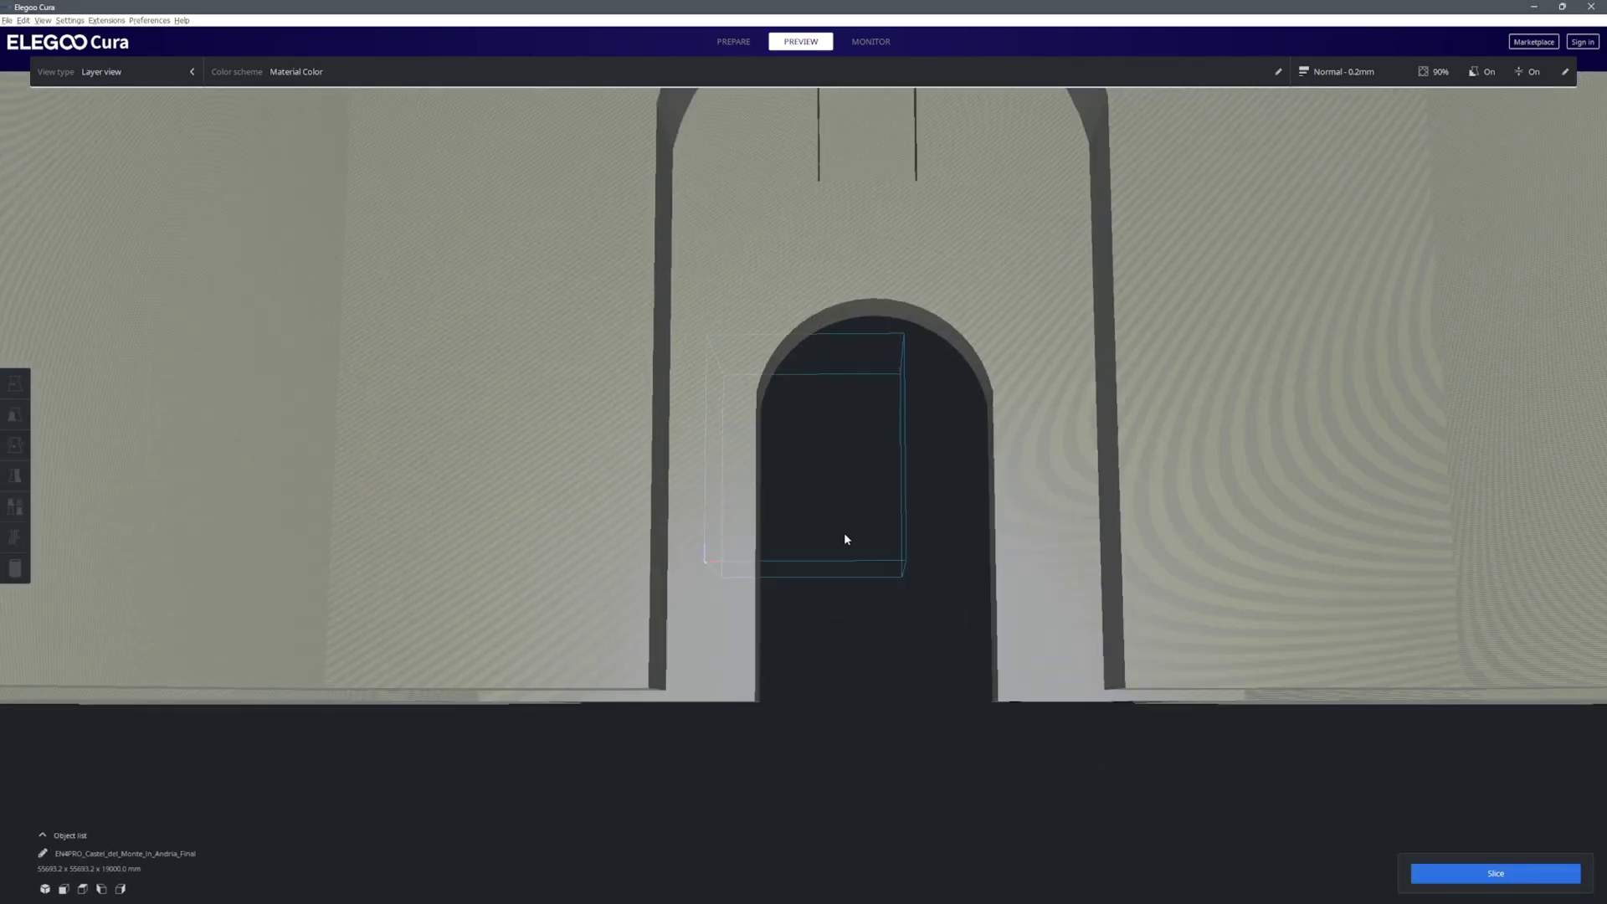
pyautogui.moveTo(844, 532); pyautogui.dragTo(777, 426, button='right')
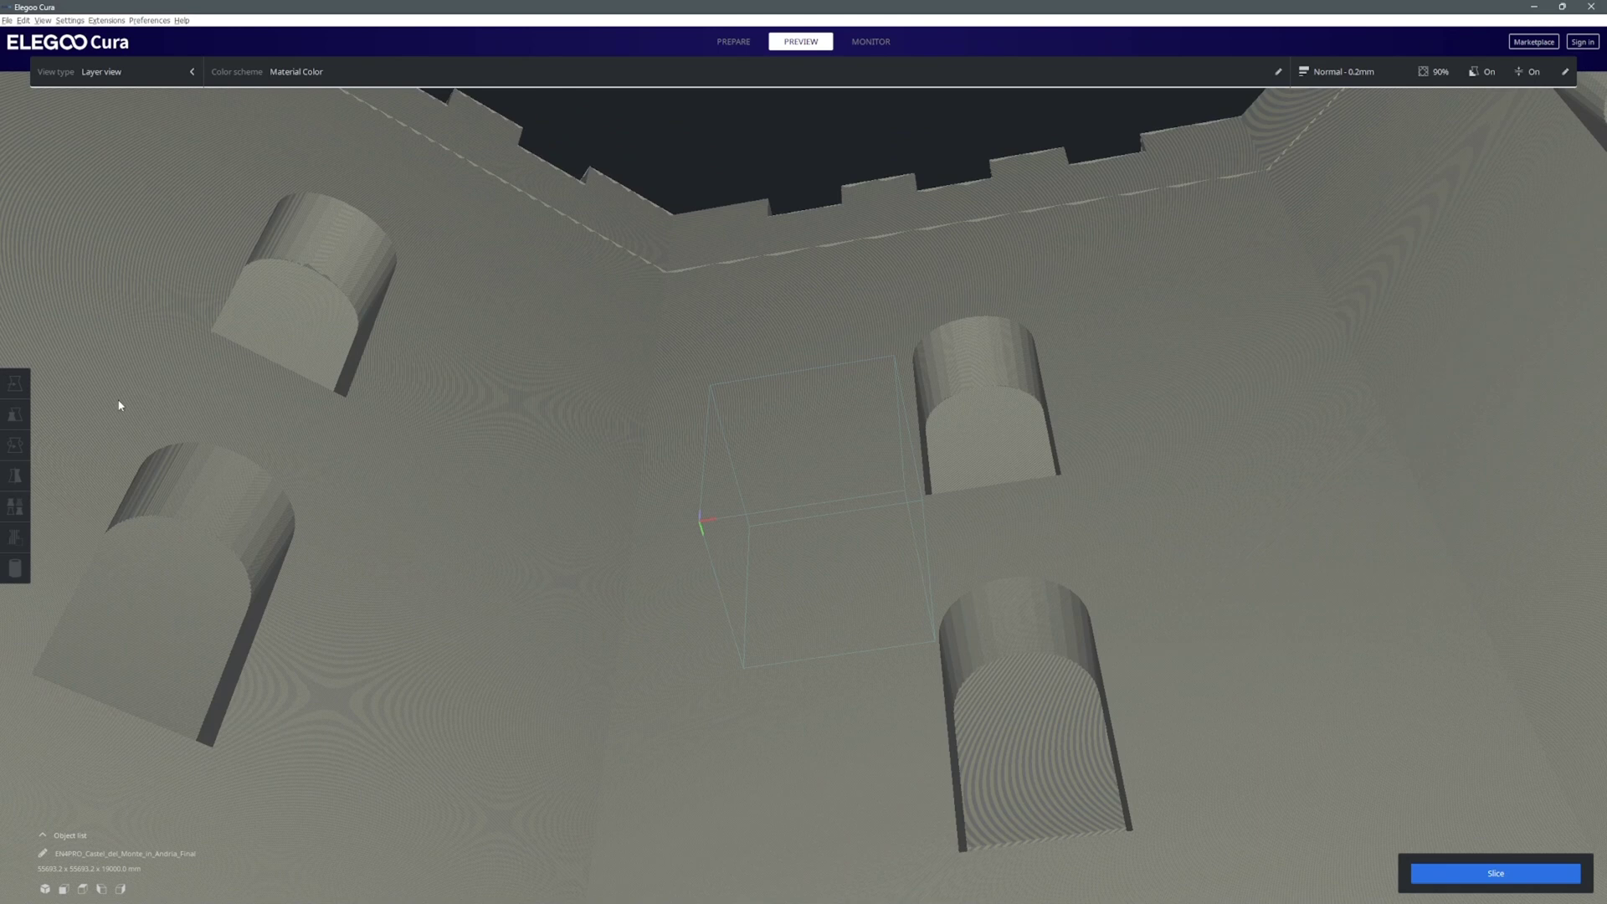
# - Scale the imported castle model uniformly to 1%, and reduce it further to 0.1%
pyautogui.click(675, 425)
pyautogui.click(14, 444)
pyautogui.click(15, 418)
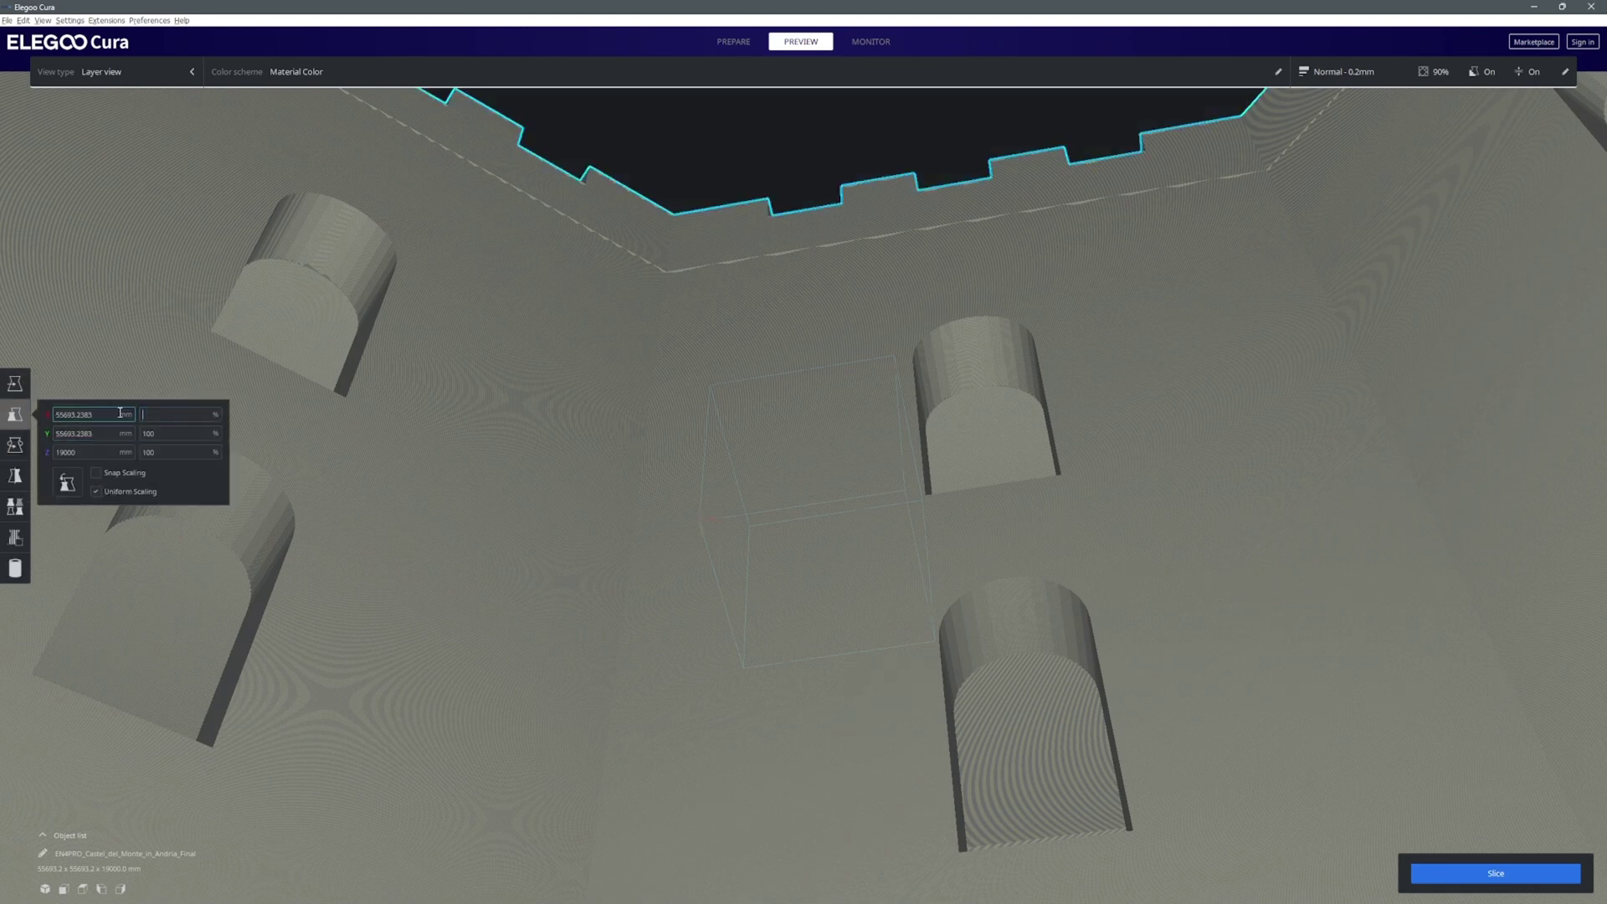
pyautogui.press('Return')
pyautogui.moveTo(787, 535); pyautogui.dragTo(1185, 724, button='right')
pyautogui.click(152, 412)
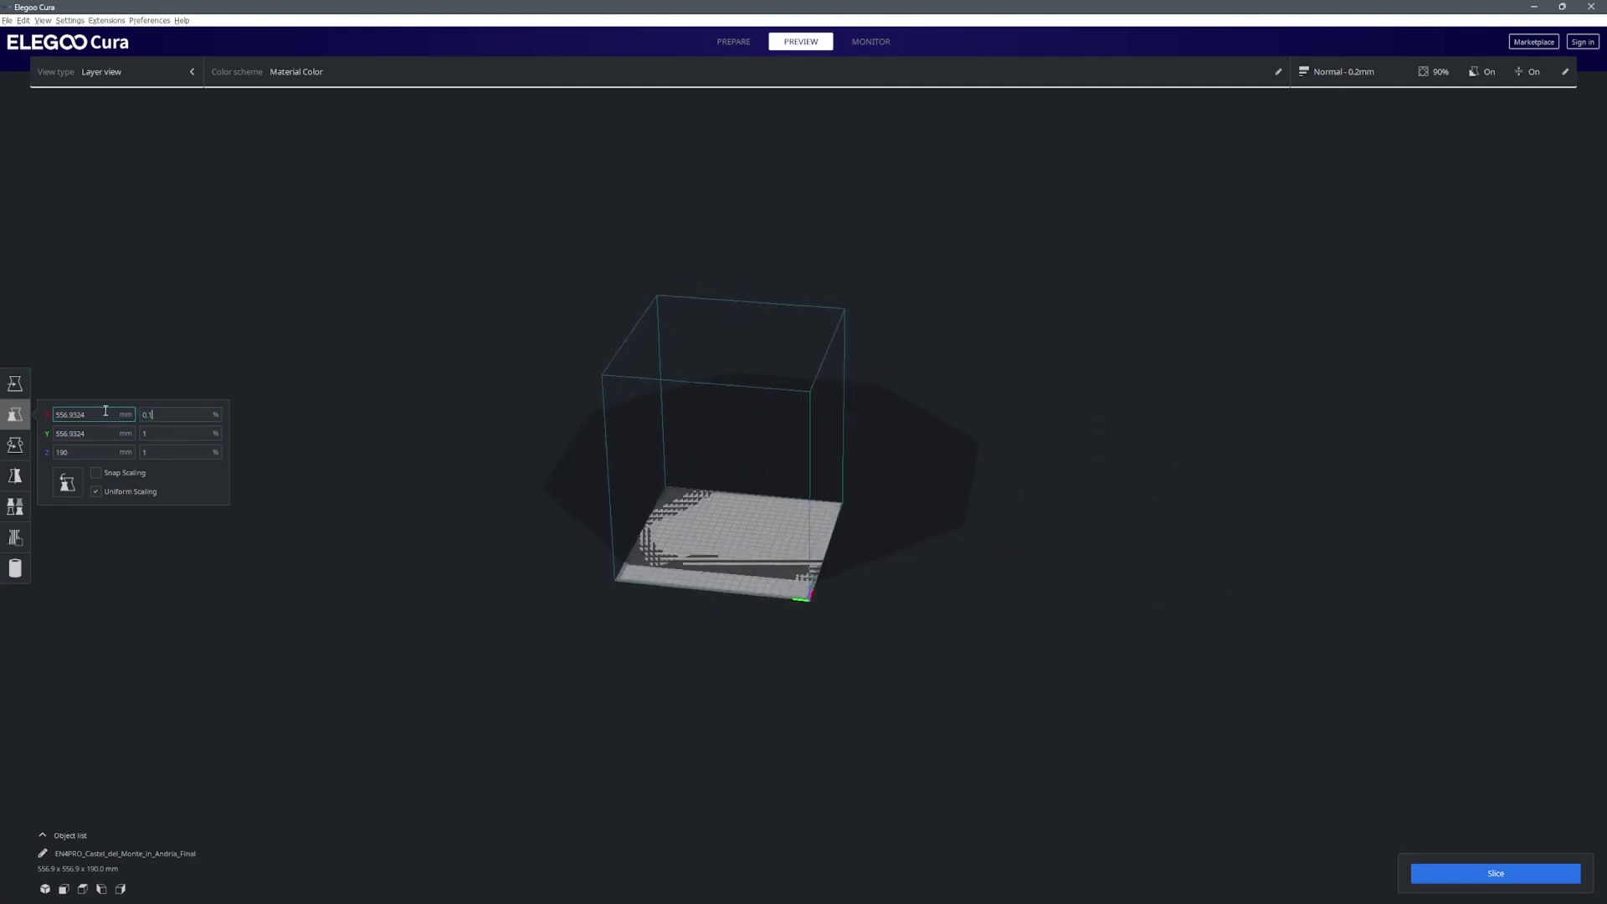
pyautogui.write('0.1')
pyautogui.press('Return')
# - Move the scaled-down castle along the Z axis towards the build plate, to a height of about 5.3 mm
pyautogui.click(15, 385)
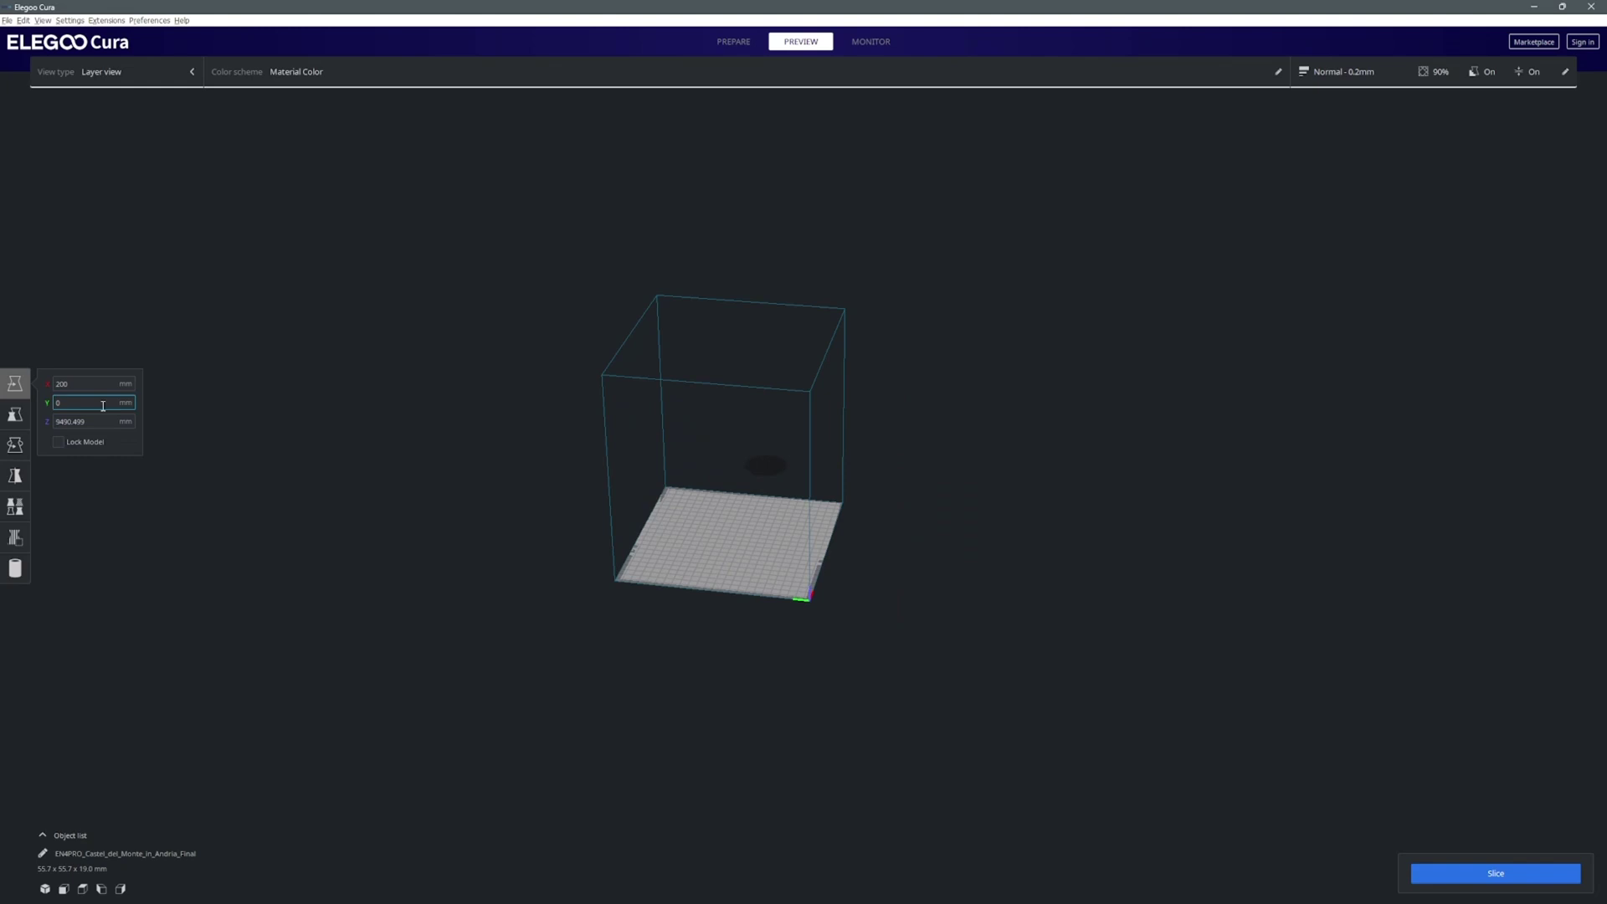
pyautogui.moveTo(472, 444); pyautogui.dragTo(775, 146, button='right')
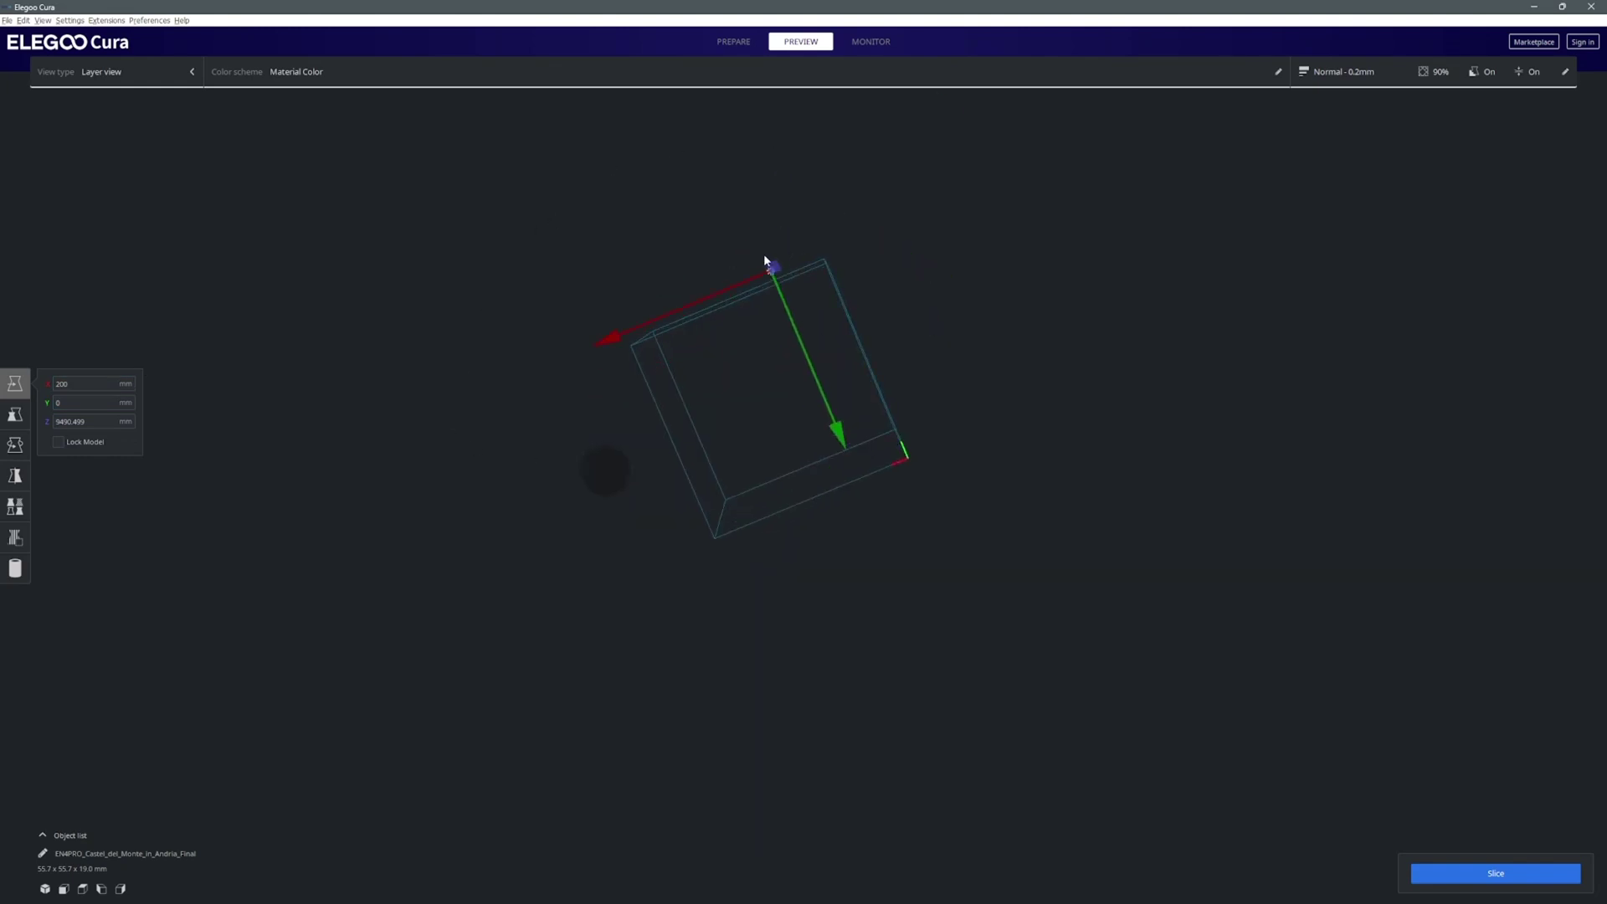
pyautogui.moveTo(772, 268); pyautogui.dragTo(653, 416)
pyautogui.moveTo(697, 439); pyautogui.dragTo(741, 512, button='right')
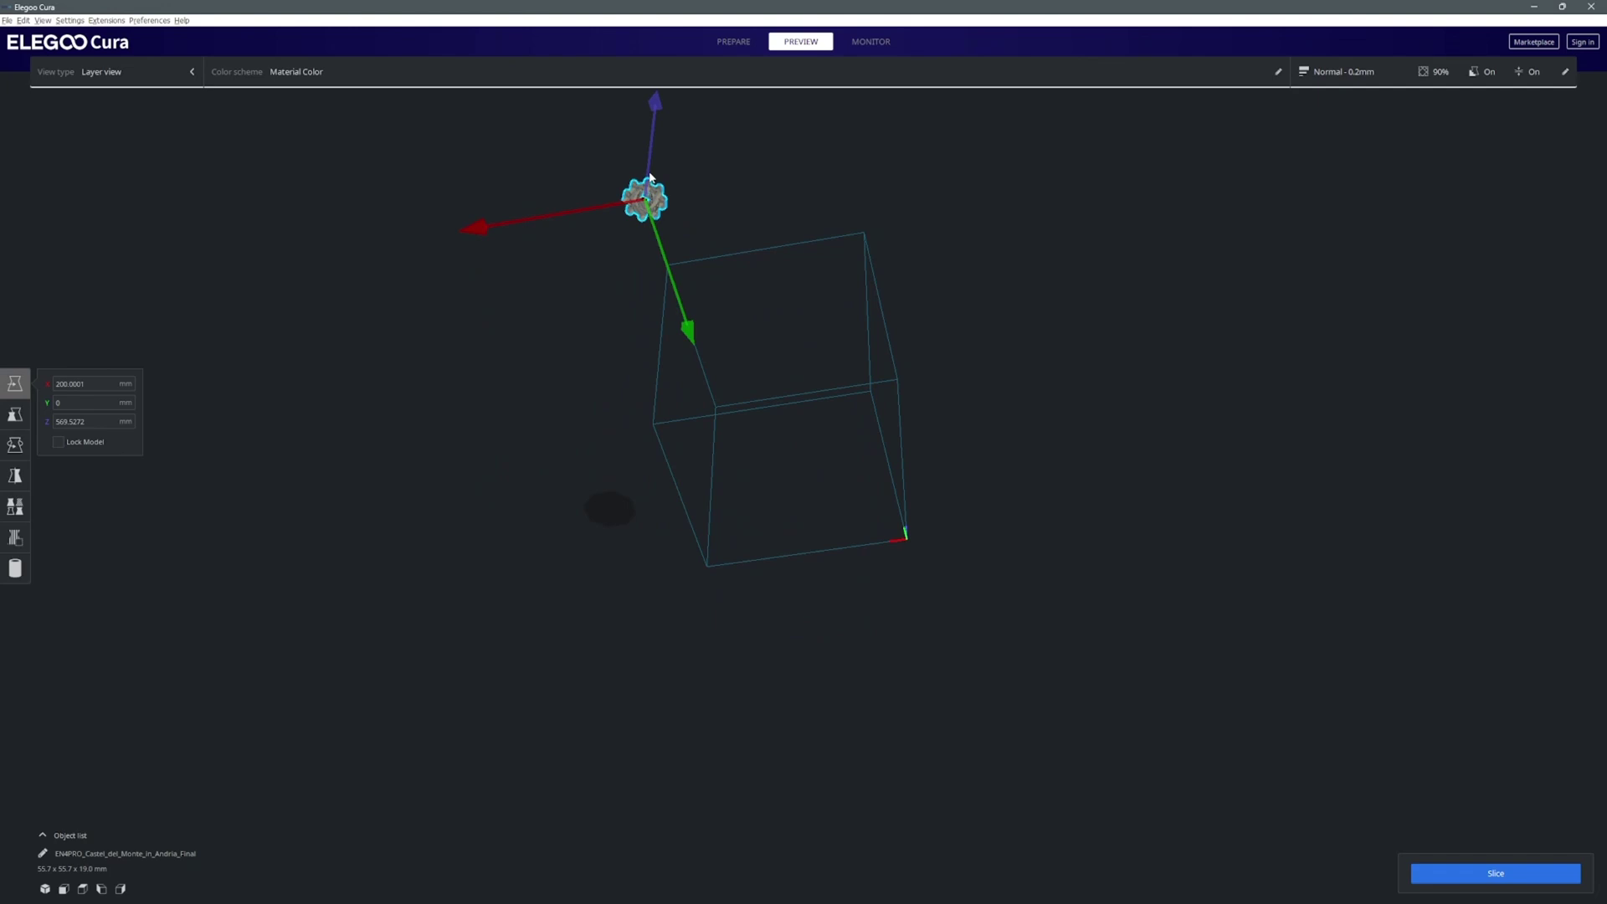
pyautogui.click(701, 288)
pyautogui.click(652, 207)
pyautogui.moveTo(654, 108); pyautogui.dragTo(625, 376)
# - Position the castle at the centre of the build plate with X, Y and Z all set to 0 mm
pyautogui.moveTo(624, 376); pyautogui.dragTo(707, 569, button='right')
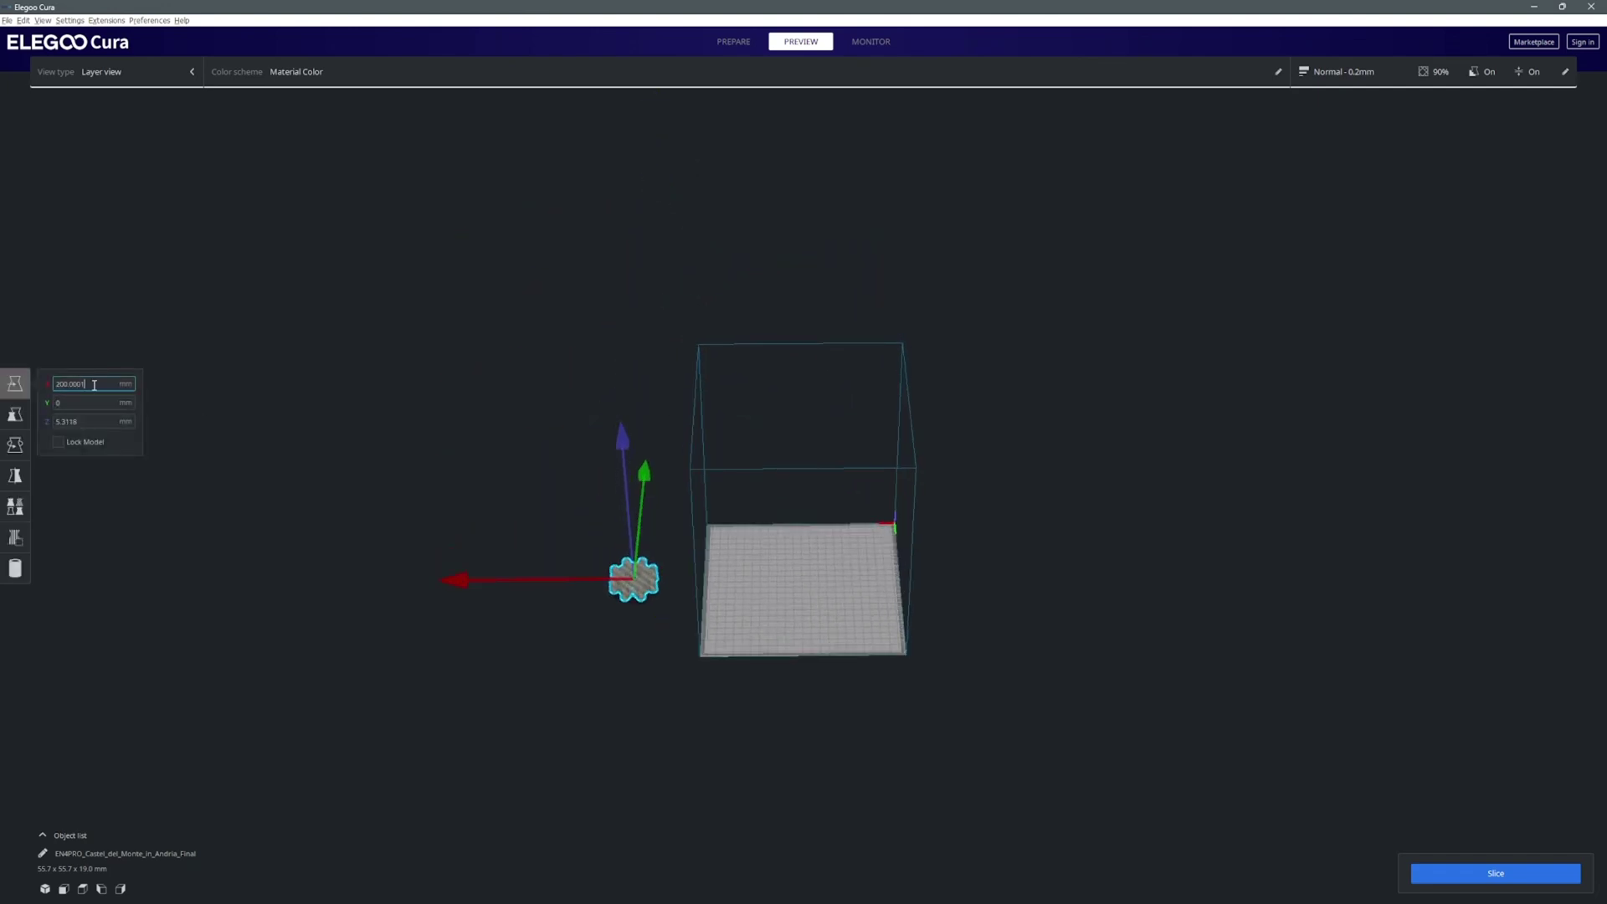
pyautogui.press('Tab')
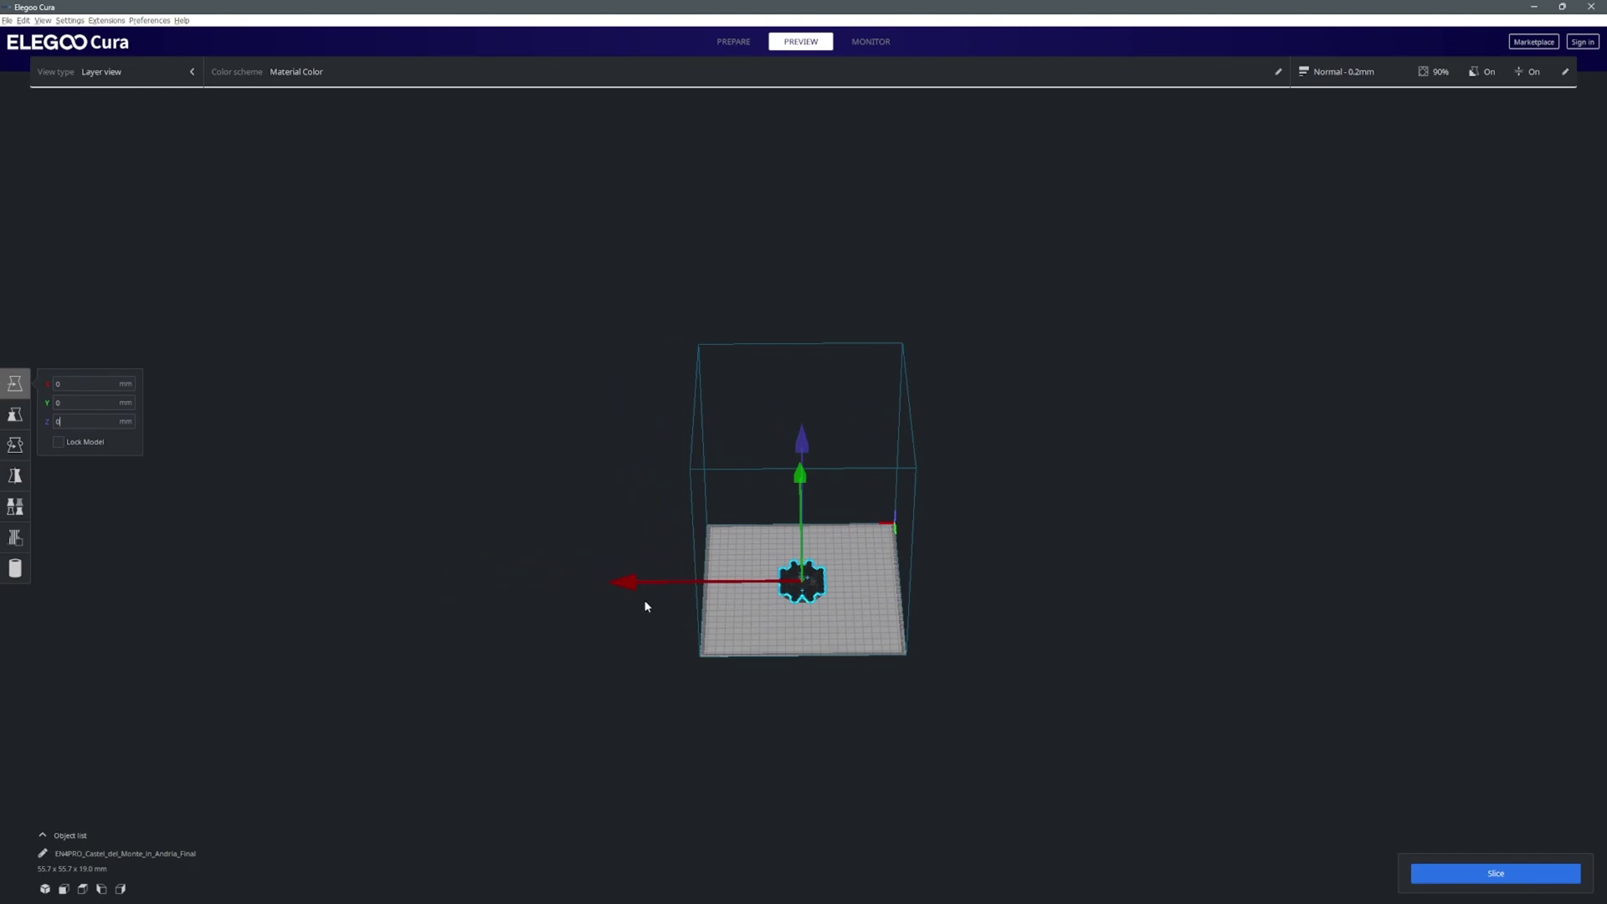
pyautogui.click(645, 607)
# - Examine the castle's placement and size on the build plate from several angles and close up
pyautogui.scroll(10, 843, 578)
pyautogui.moveTo(843, 577); pyautogui.dragTo(1289, 586, button='right')
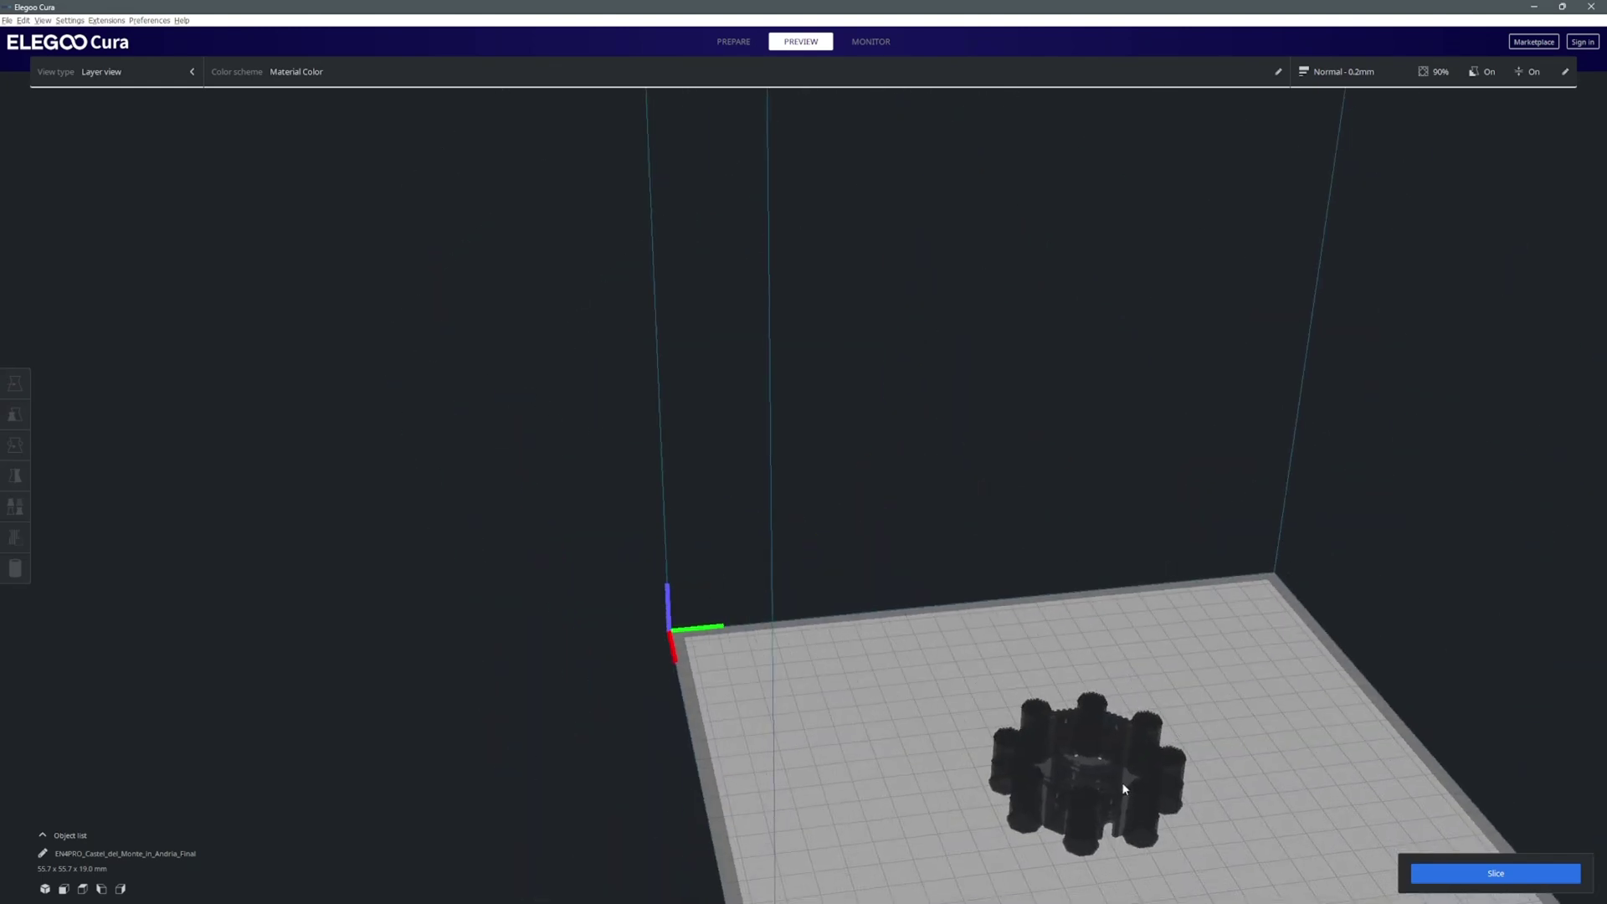
pyautogui.click(1122, 783)
pyautogui.moveTo(1129, 785); pyautogui.dragTo(1435, 774, button='right')
pyautogui.scroll(2, 989, 623)
pyautogui.moveTo(988, 622); pyautogui.dragTo(1027, 609, button='right')
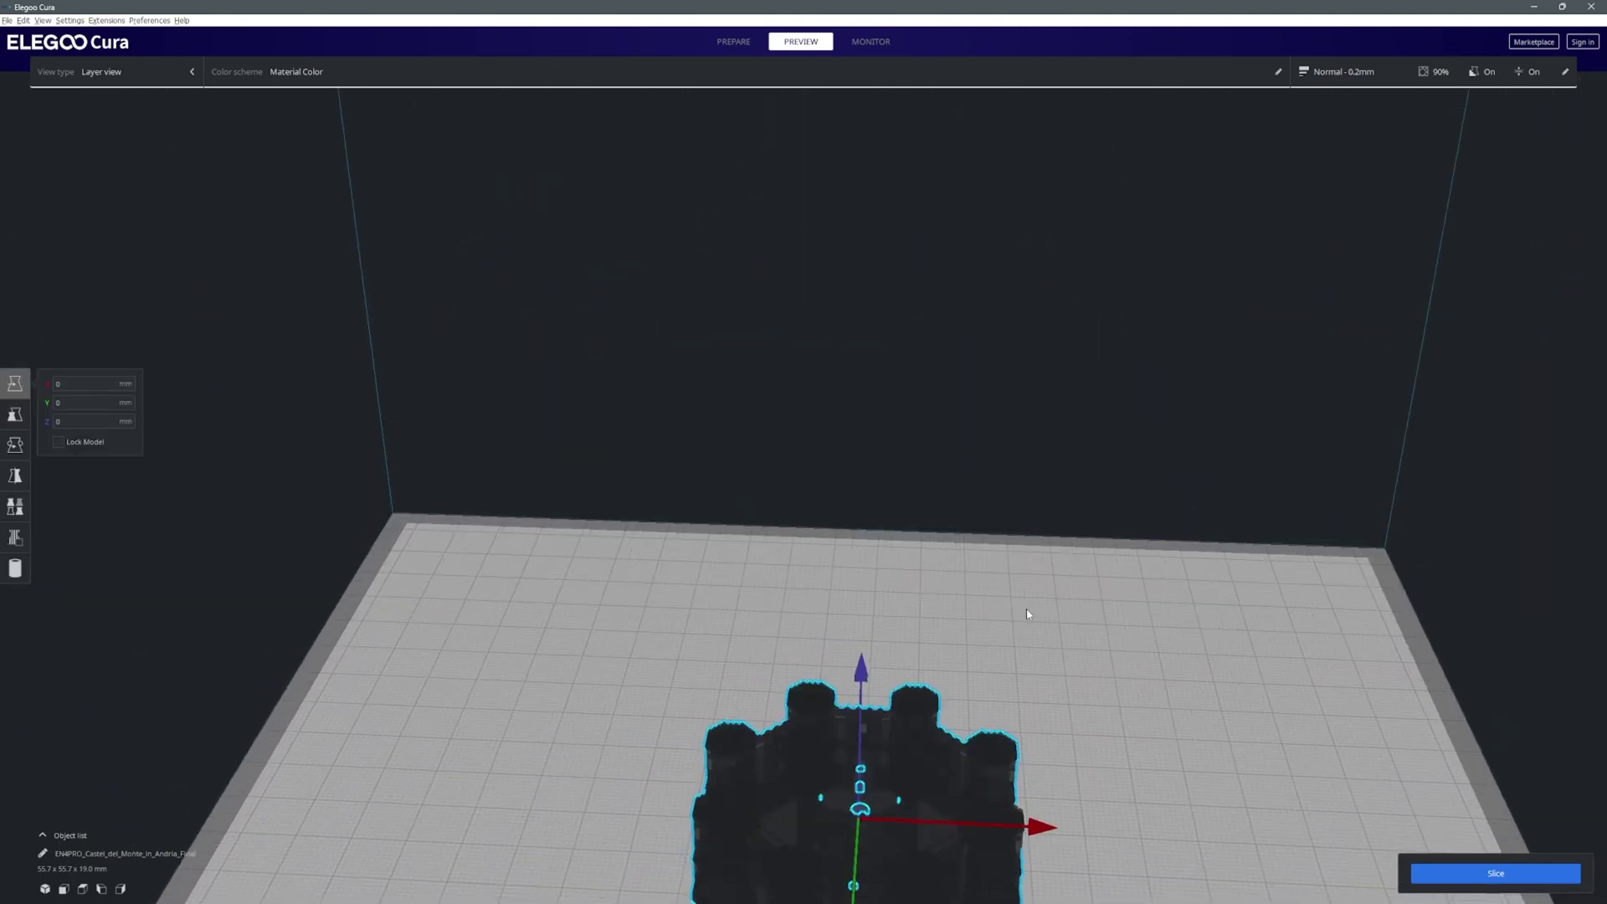
pyautogui.moveTo(1026, 610); pyautogui.dragTo(1036, 259, button='middle')
pyautogui.moveTo(1025, 474); pyautogui.dragTo(1018, 418, button='right')
pyautogui.click(949, 566)
pyautogui.moveTo(949, 566); pyautogui.dragTo(1081, 634, button='right')
pyautogui.click(571, 437)
pyautogui.moveTo(338, 423); pyautogui.dragTo(568, 404, button='right')
pyautogui.moveTo(568, 404); pyautogui.dragTo(1066, 538, button='middle')
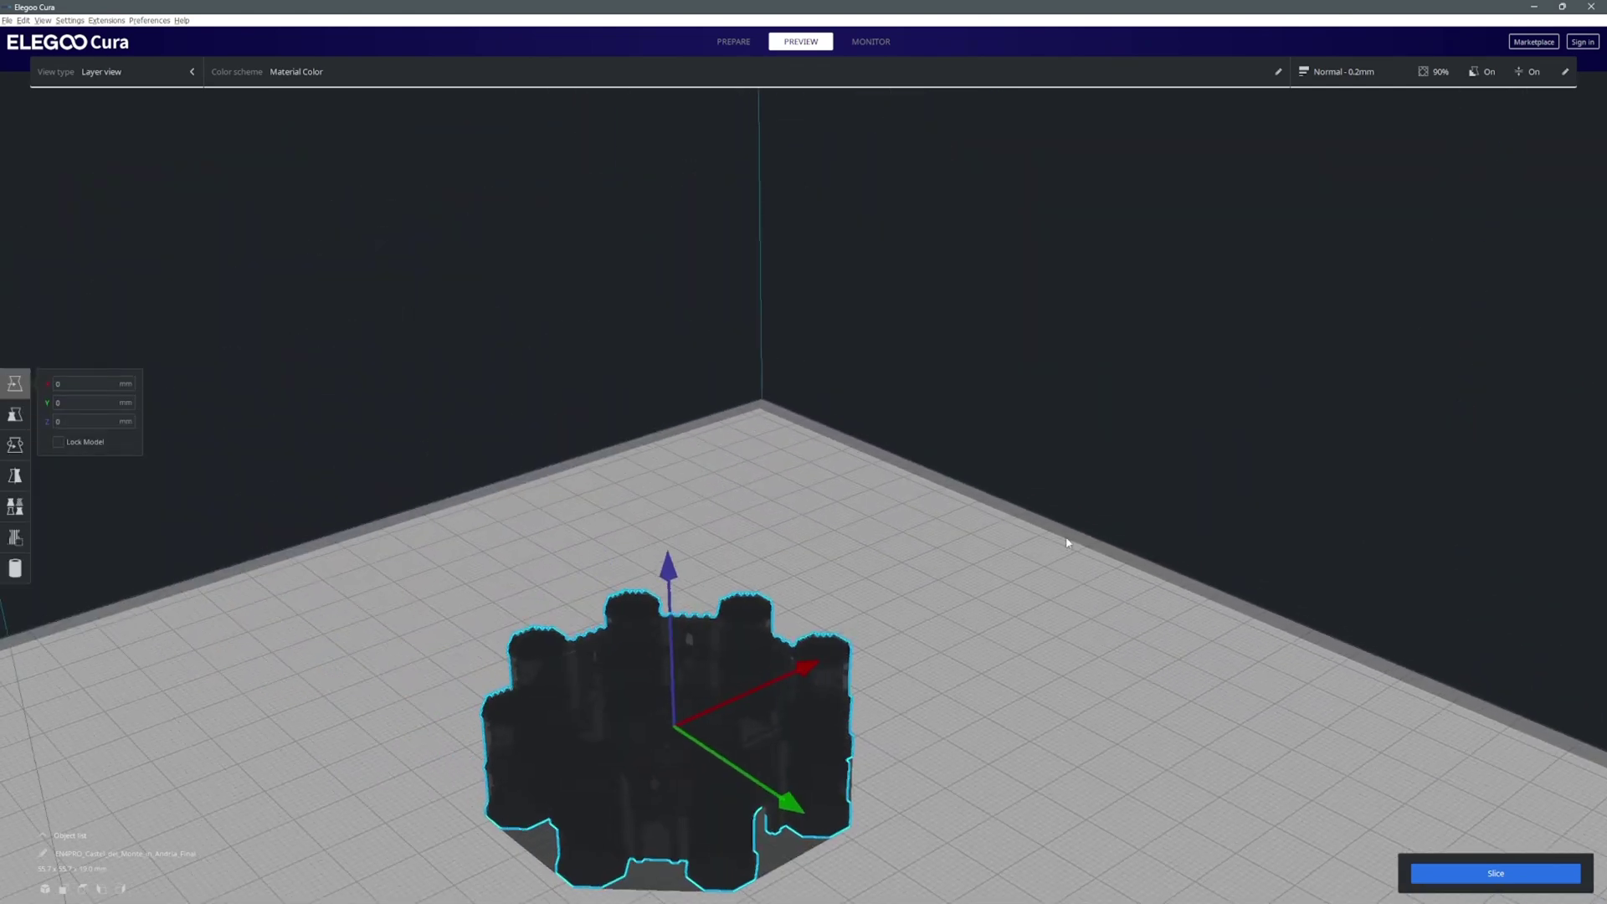
pyautogui.scroll(2, 781, 549)
pyautogui.moveTo(781, 549); pyautogui.dragTo(761, 629, button='right')
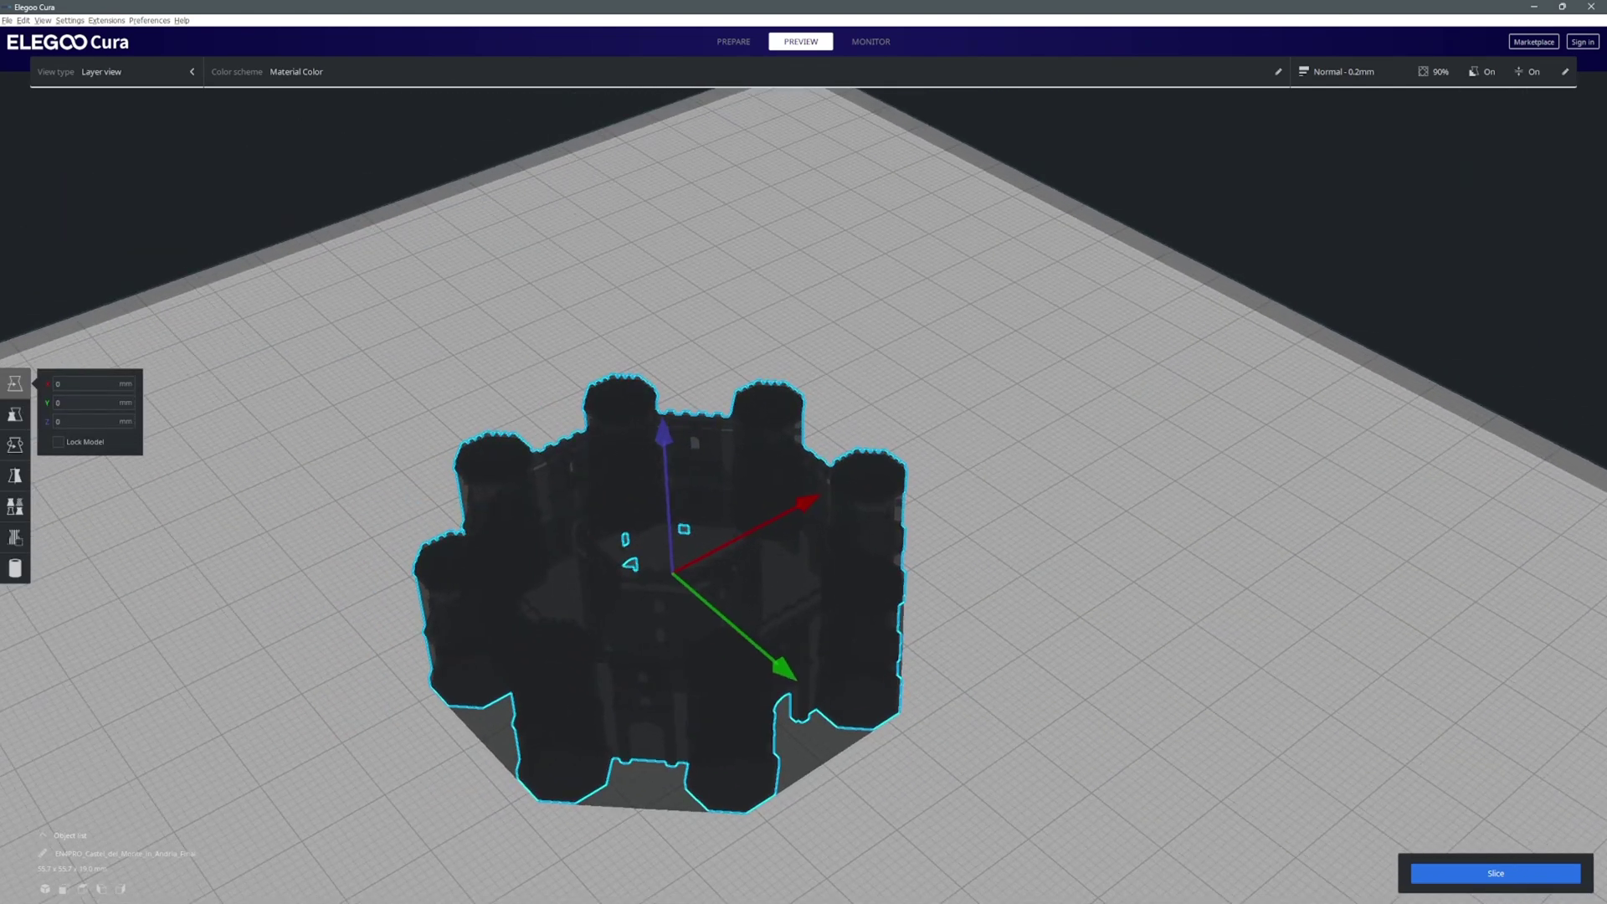
# - Open the print settings and switch them from the custom list to the recommended view
pyautogui.click(1339, 72)
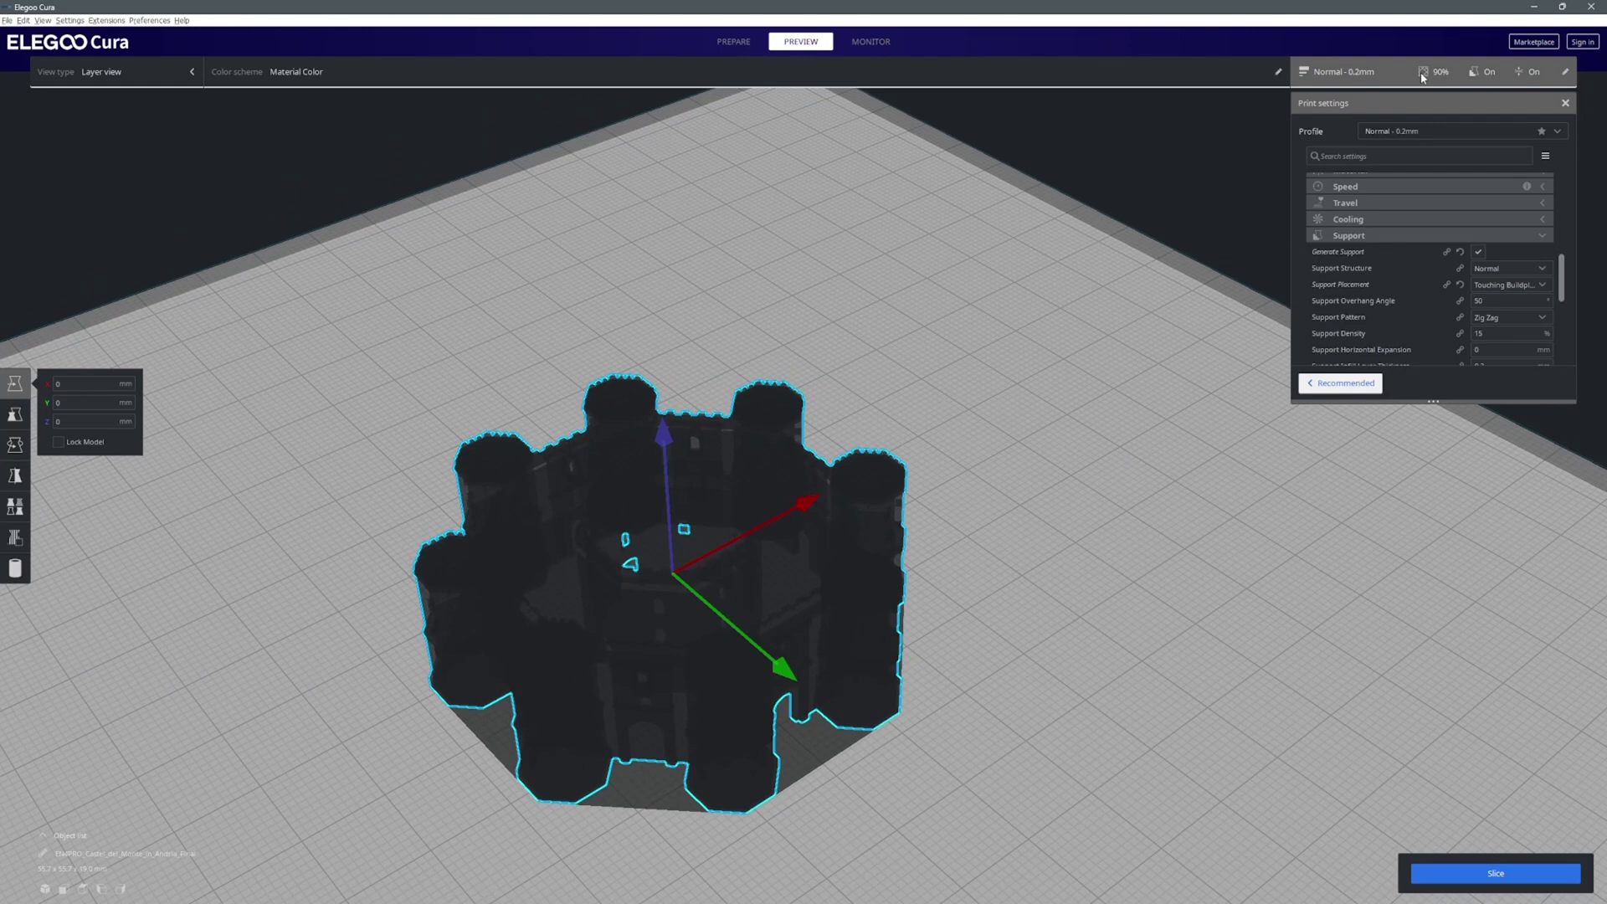
pyautogui.click(1325, 385)
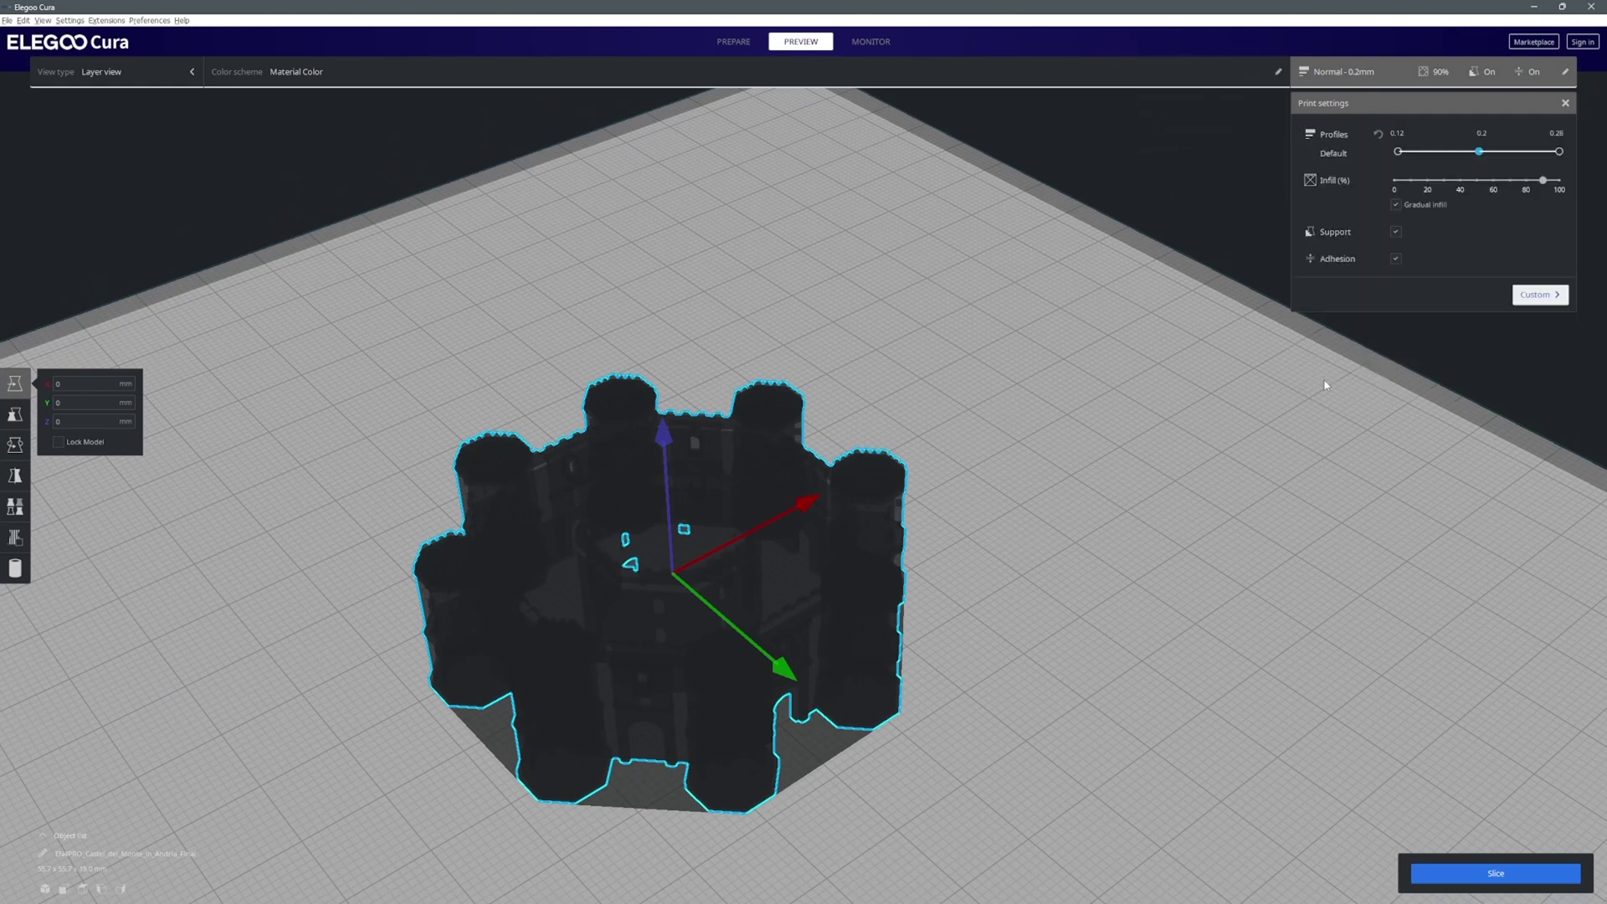
# - Scale the castle uniformly to 0.2% and slice it for printing
pyautogui.click(14, 413)
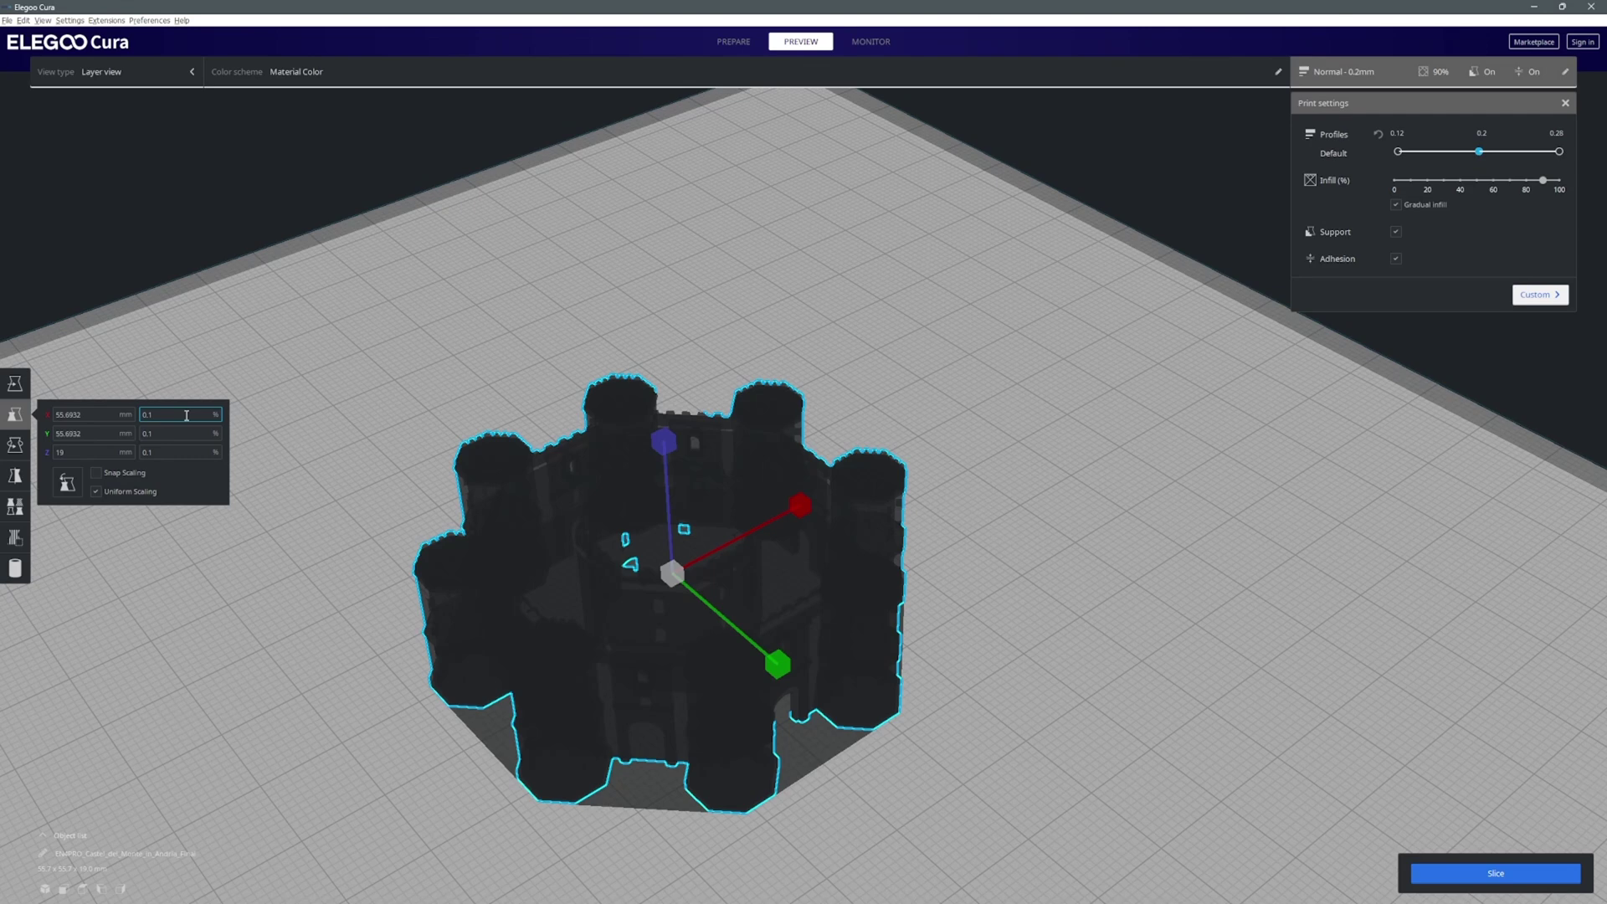
pyautogui.press('Return')
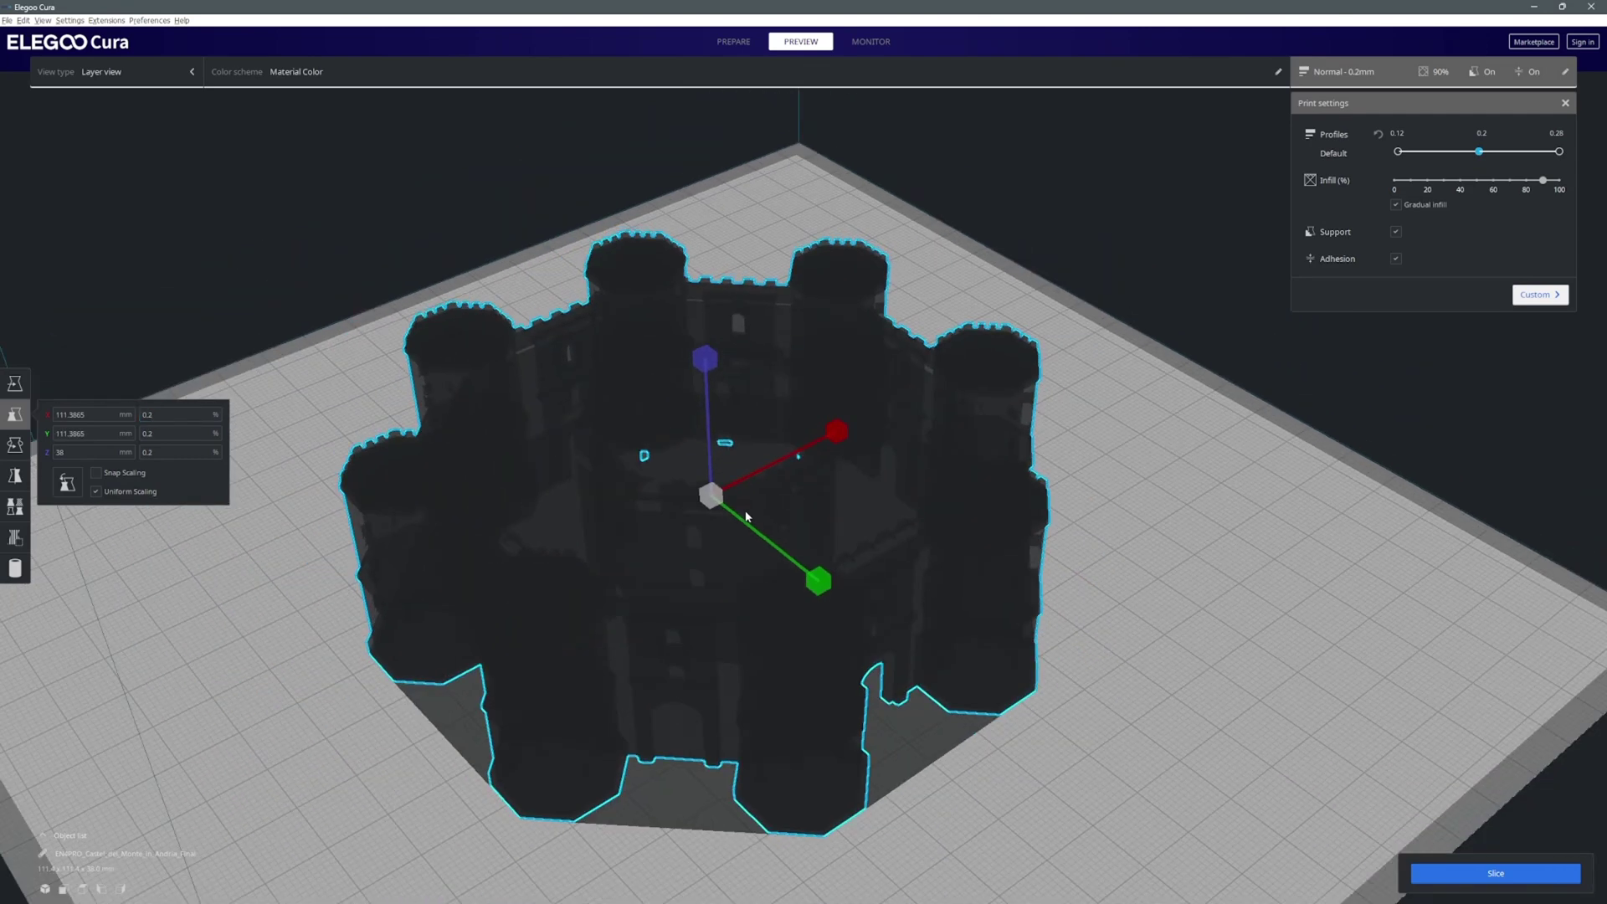
pyautogui.scroll(-1, 791, 461)
pyautogui.moveTo(791, 461); pyautogui.dragTo(921, 457, button='right')
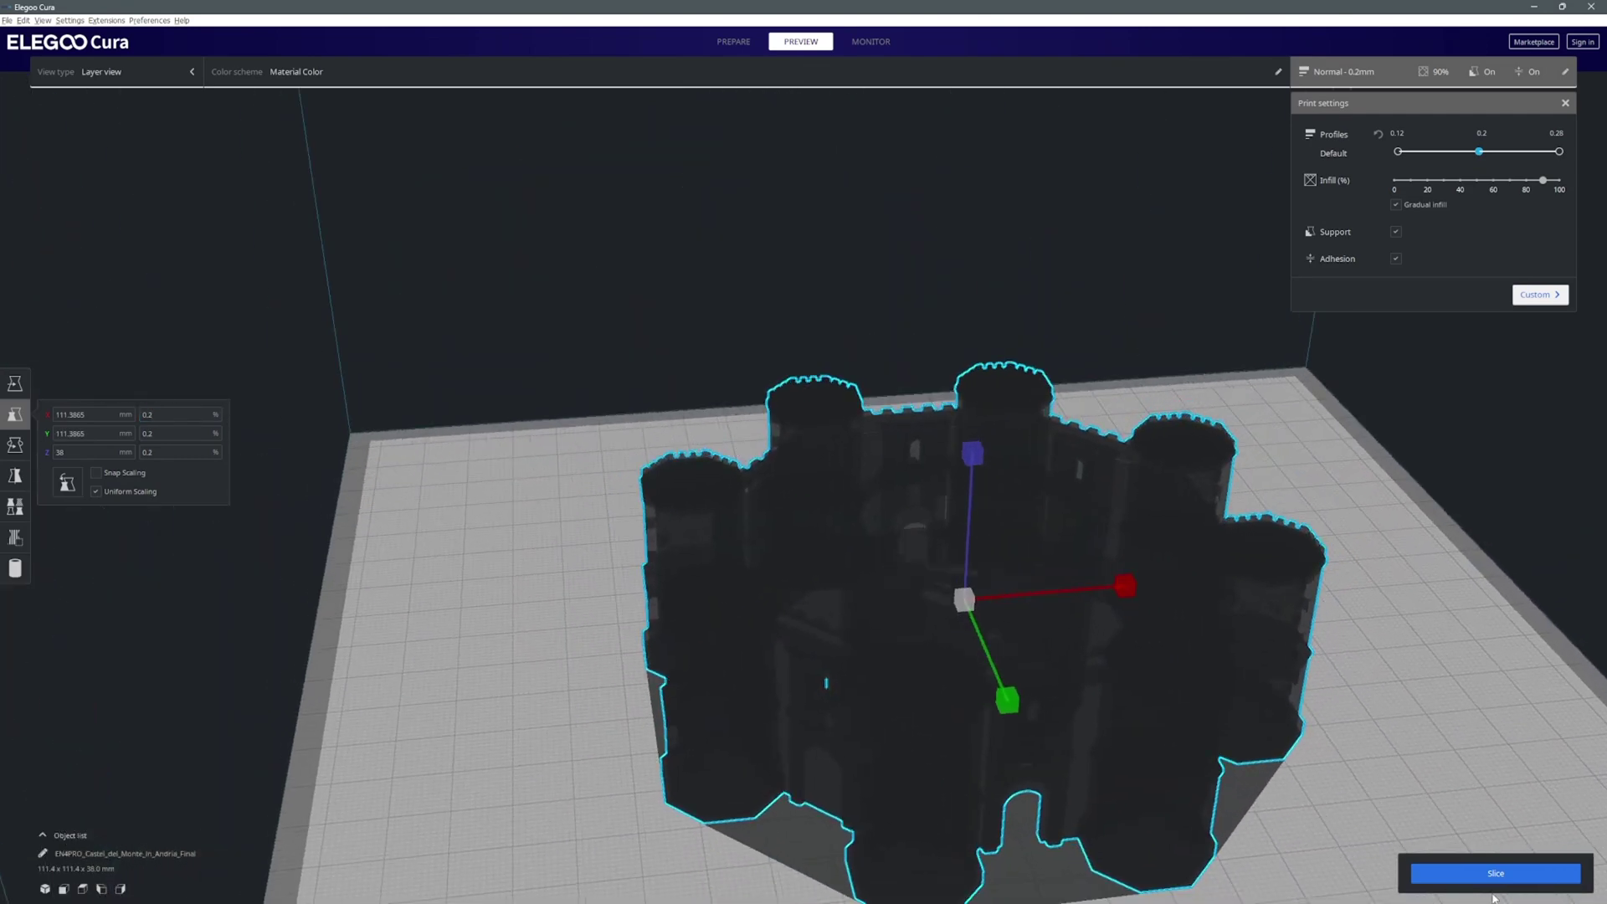
pyautogui.click(1497, 875)
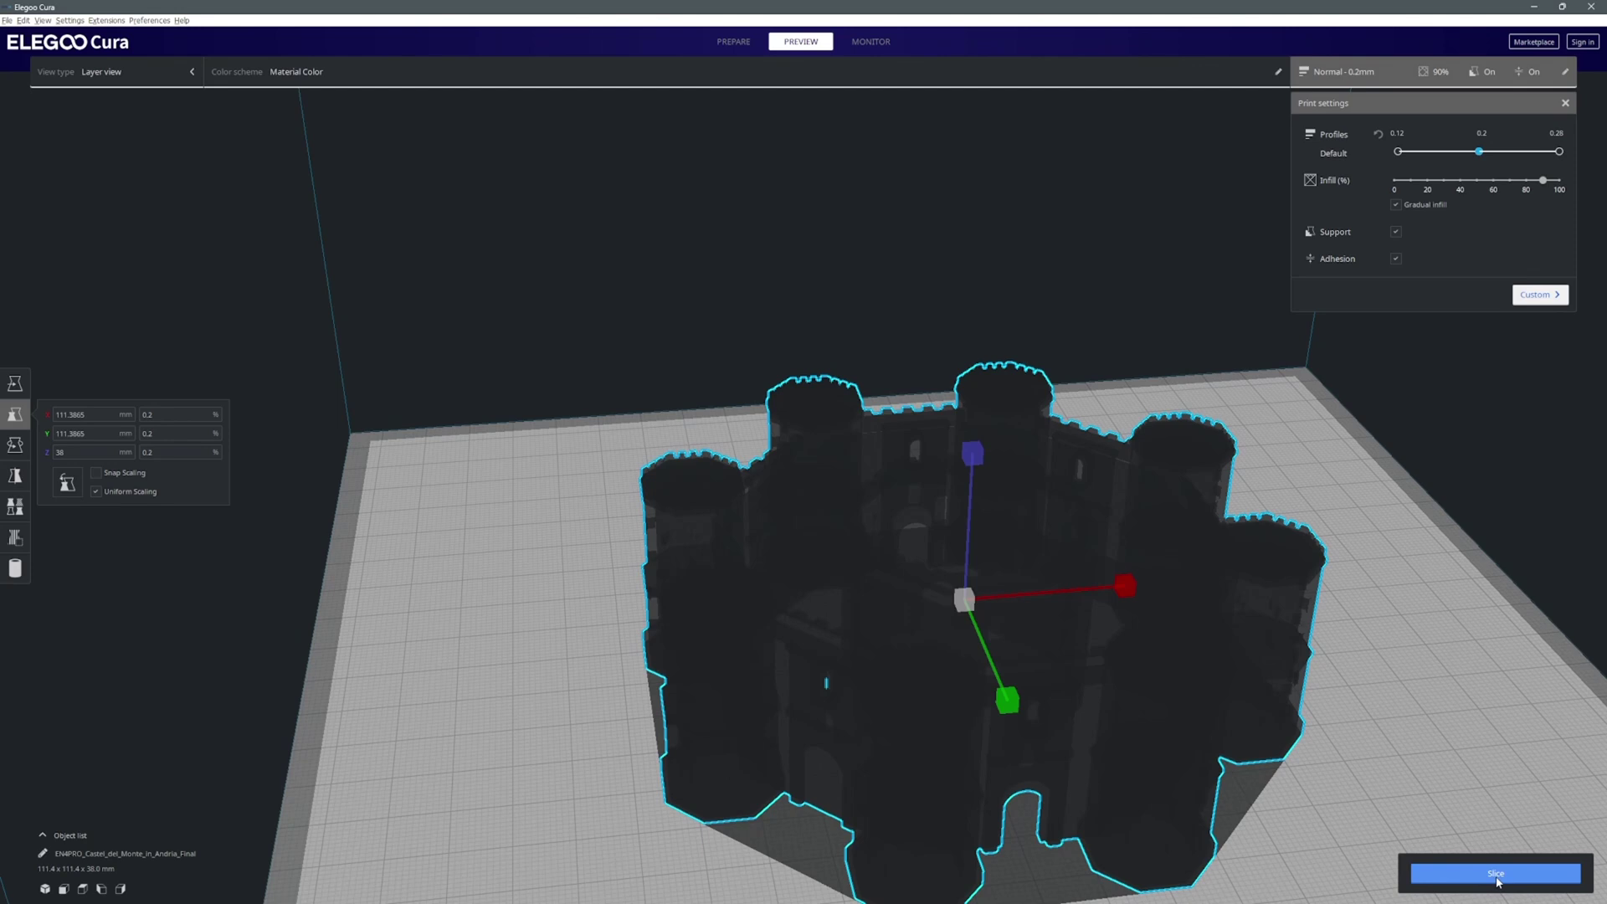
# - Examine the sliced castle's towers, roof and adhesion layer in the layer preview from several angles
pyautogui.moveTo(1266, 738); pyautogui.dragTo(1345, 729, button='right')
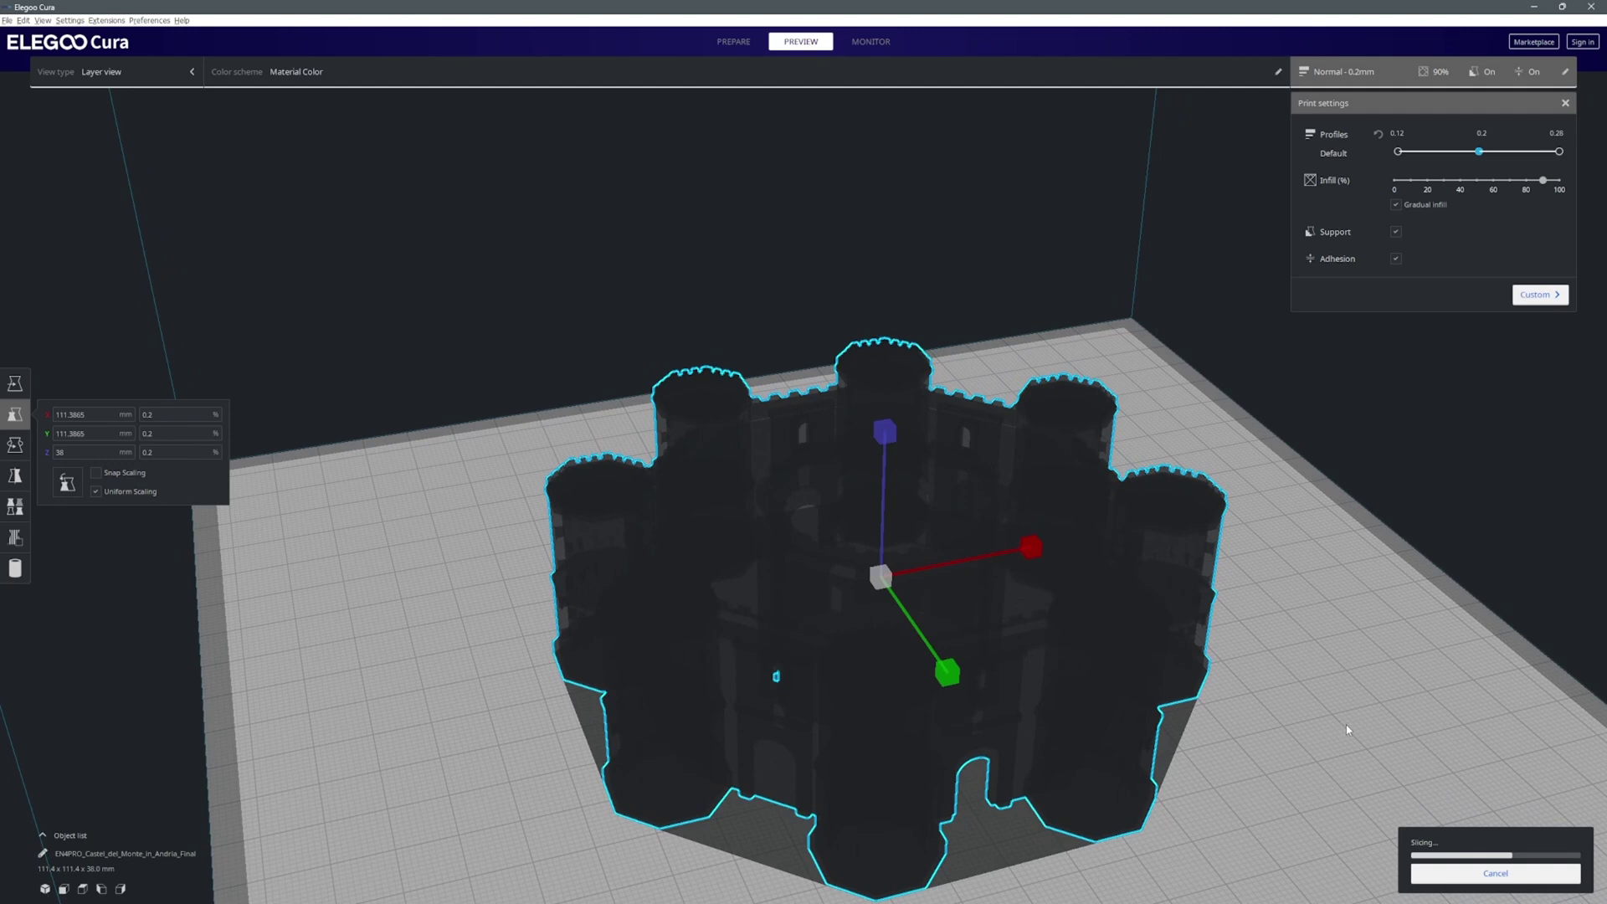
pyautogui.moveTo(1347, 729); pyautogui.dragTo(1363, 733, button='right')
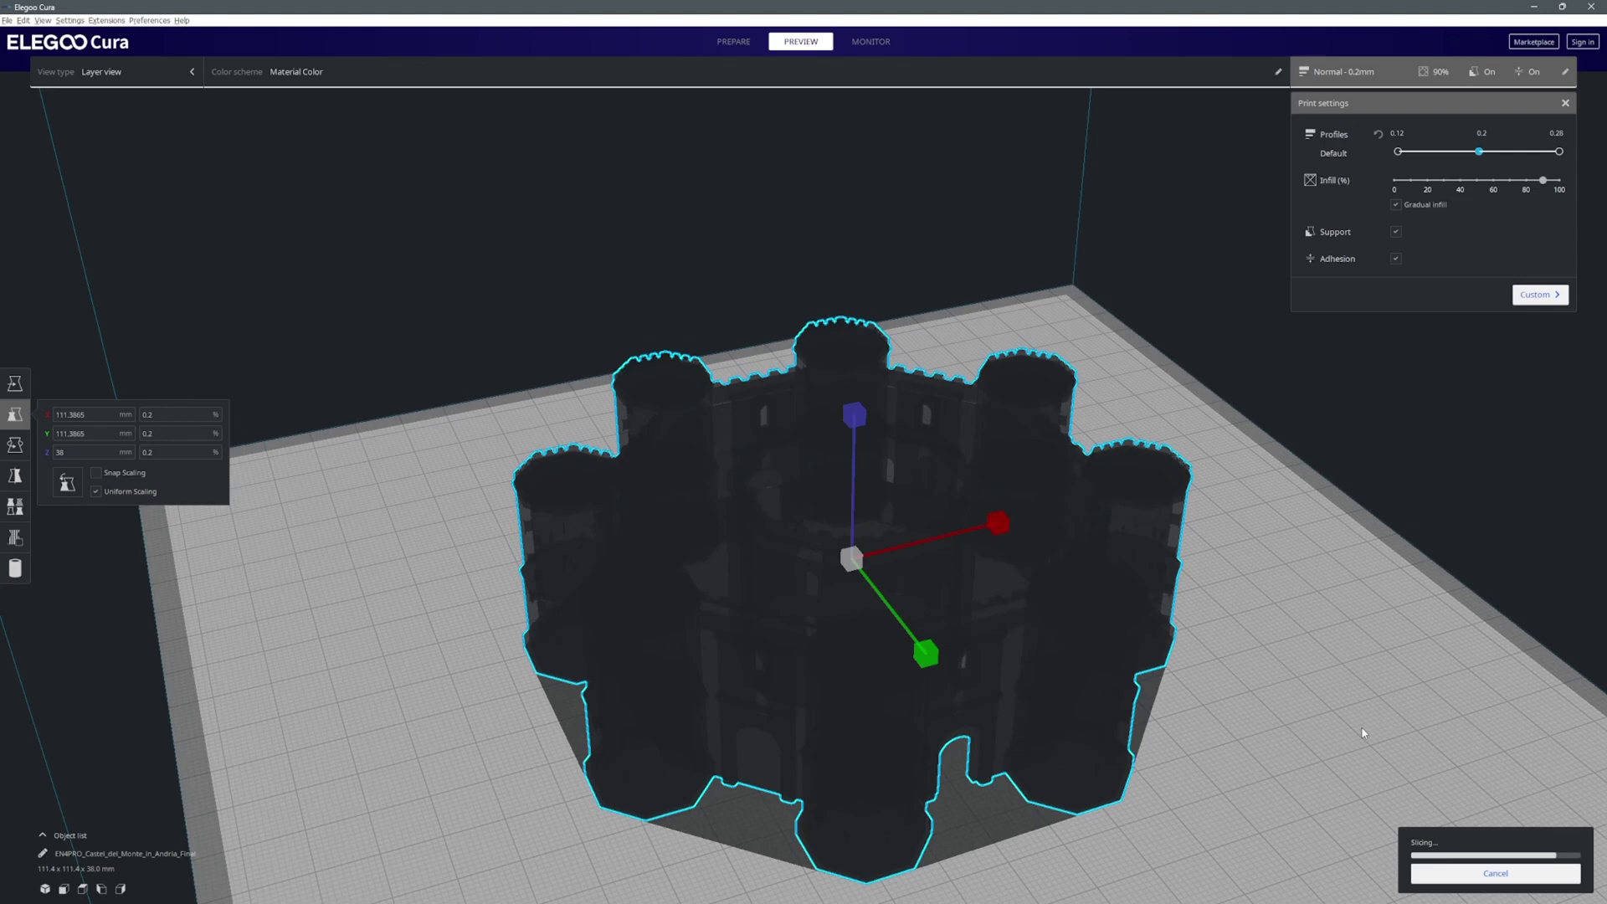
pyautogui.moveTo(1362, 733); pyautogui.dragTo(1379, 729, button='right')
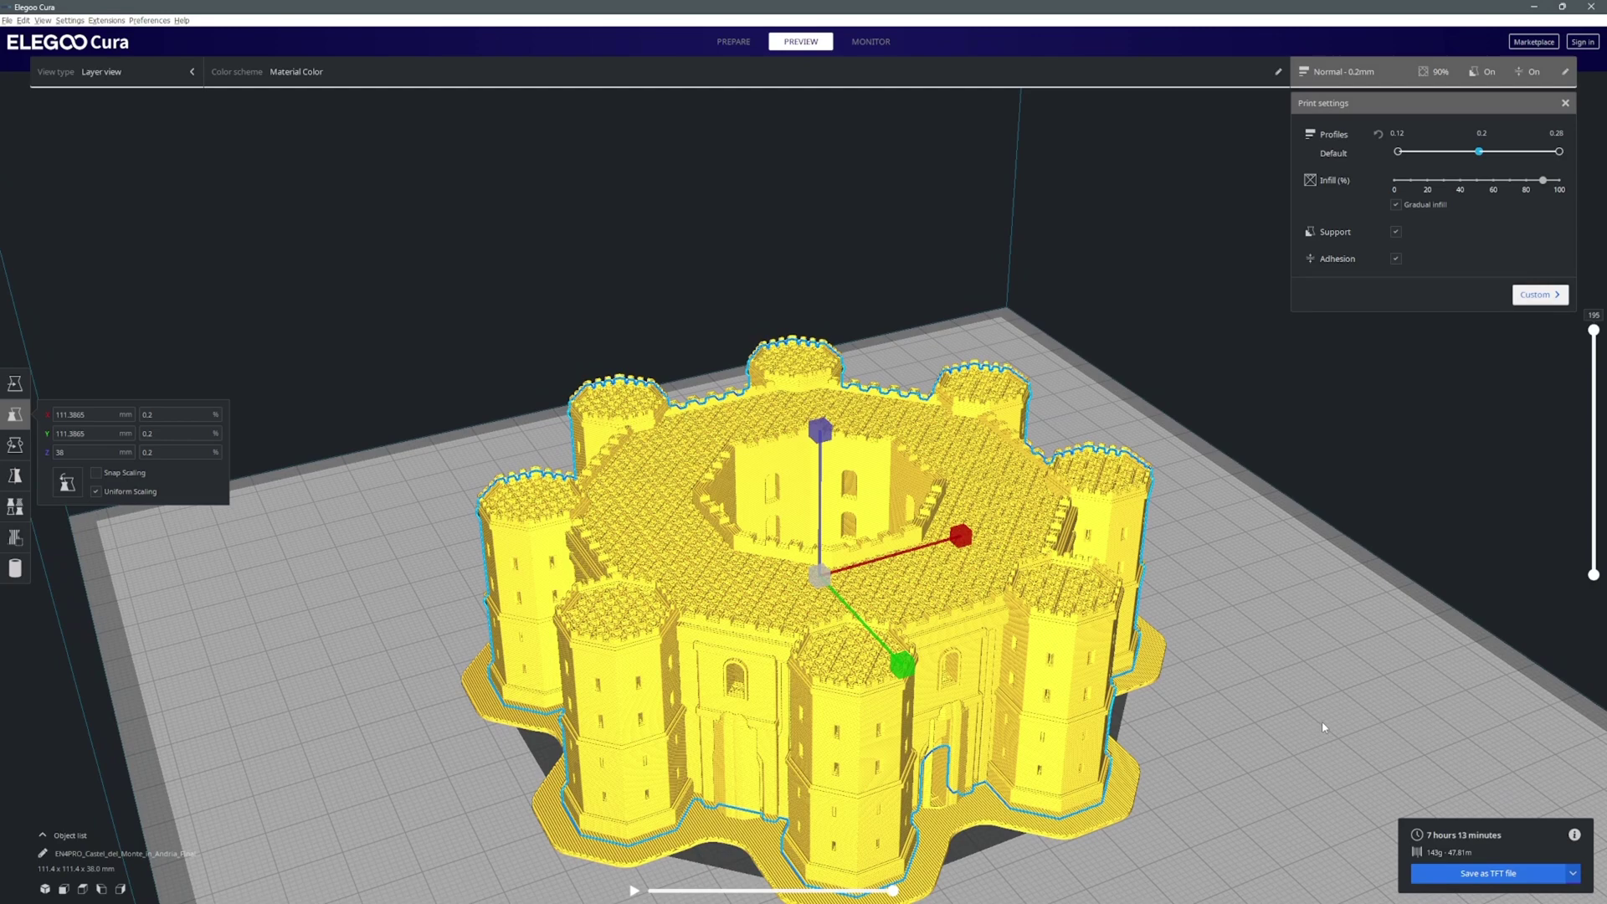
pyautogui.moveTo(1380, 728); pyautogui.dragTo(1363, 732, button='right')
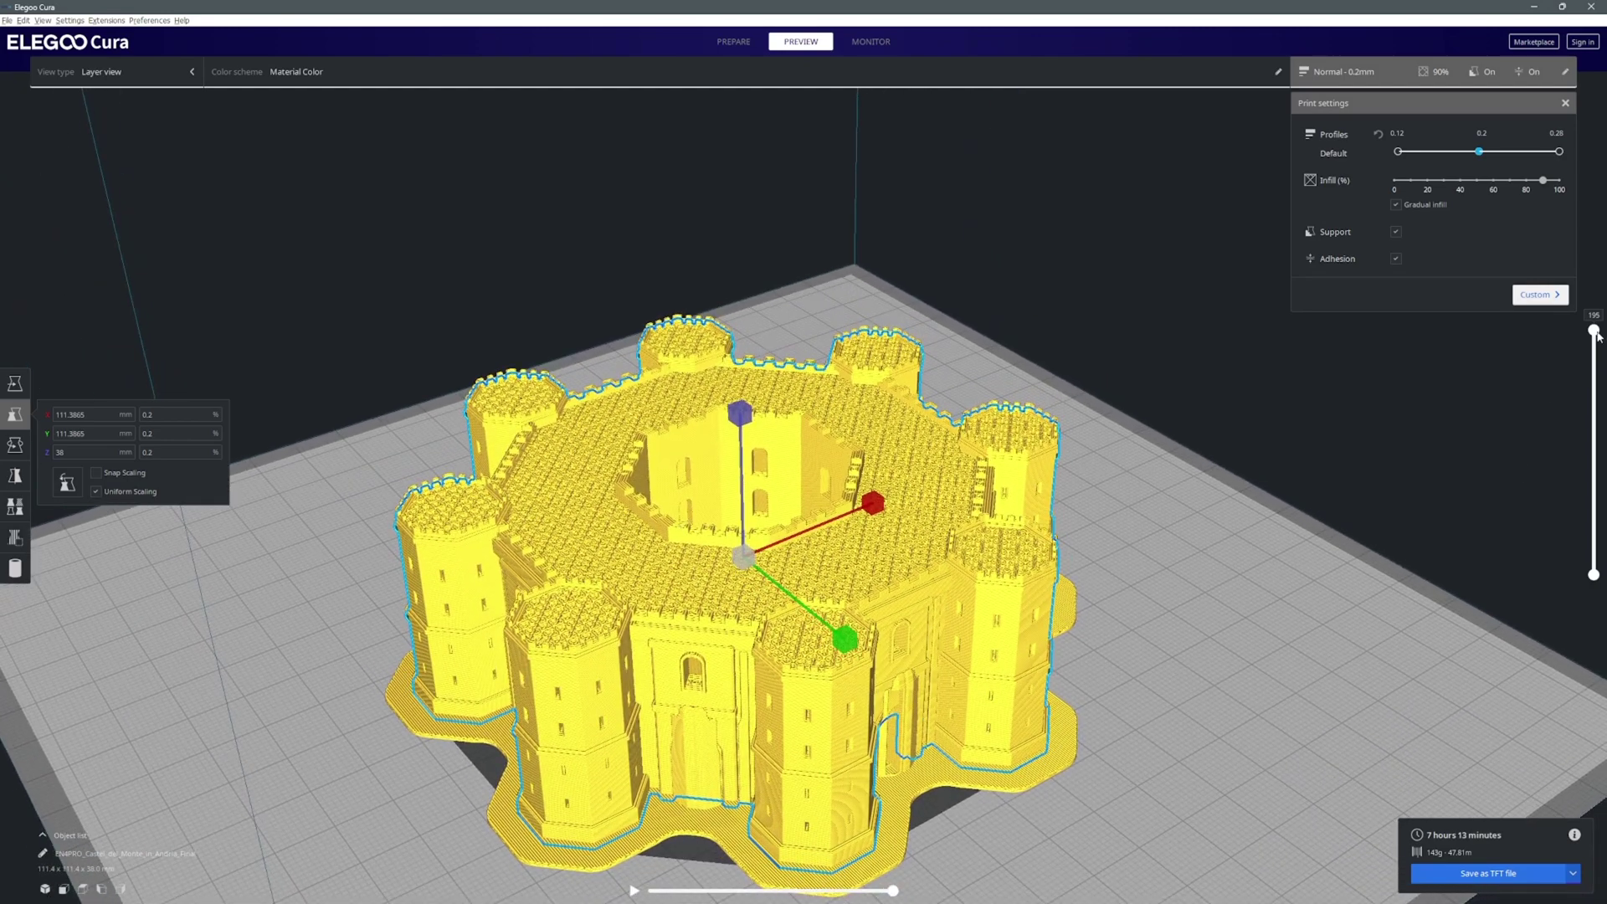
pyautogui.moveTo(1595, 334)
pyautogui.mouseDown()
pyautogui.moveTo(1589, 445)
pyautogui.moveTo(1544, 586)
pyautogui.moveTo(1597, 314)
pyautogui.mouseUp()
pyautogui.scroll(10, 975, 710)
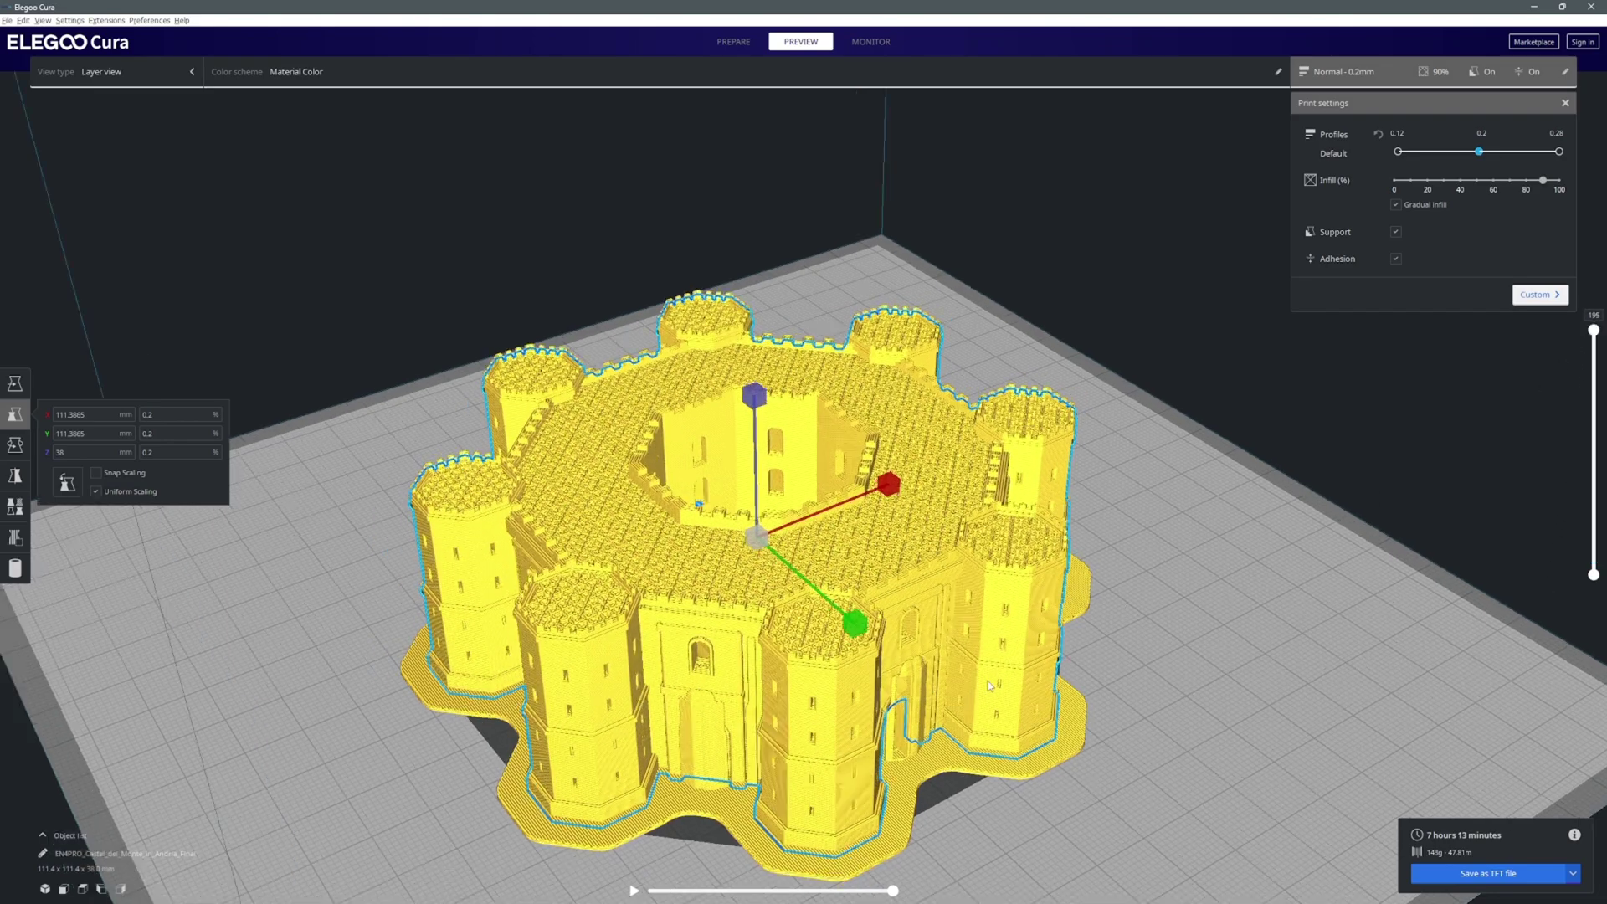
pyautogui.scroll(-10, 975, 711)
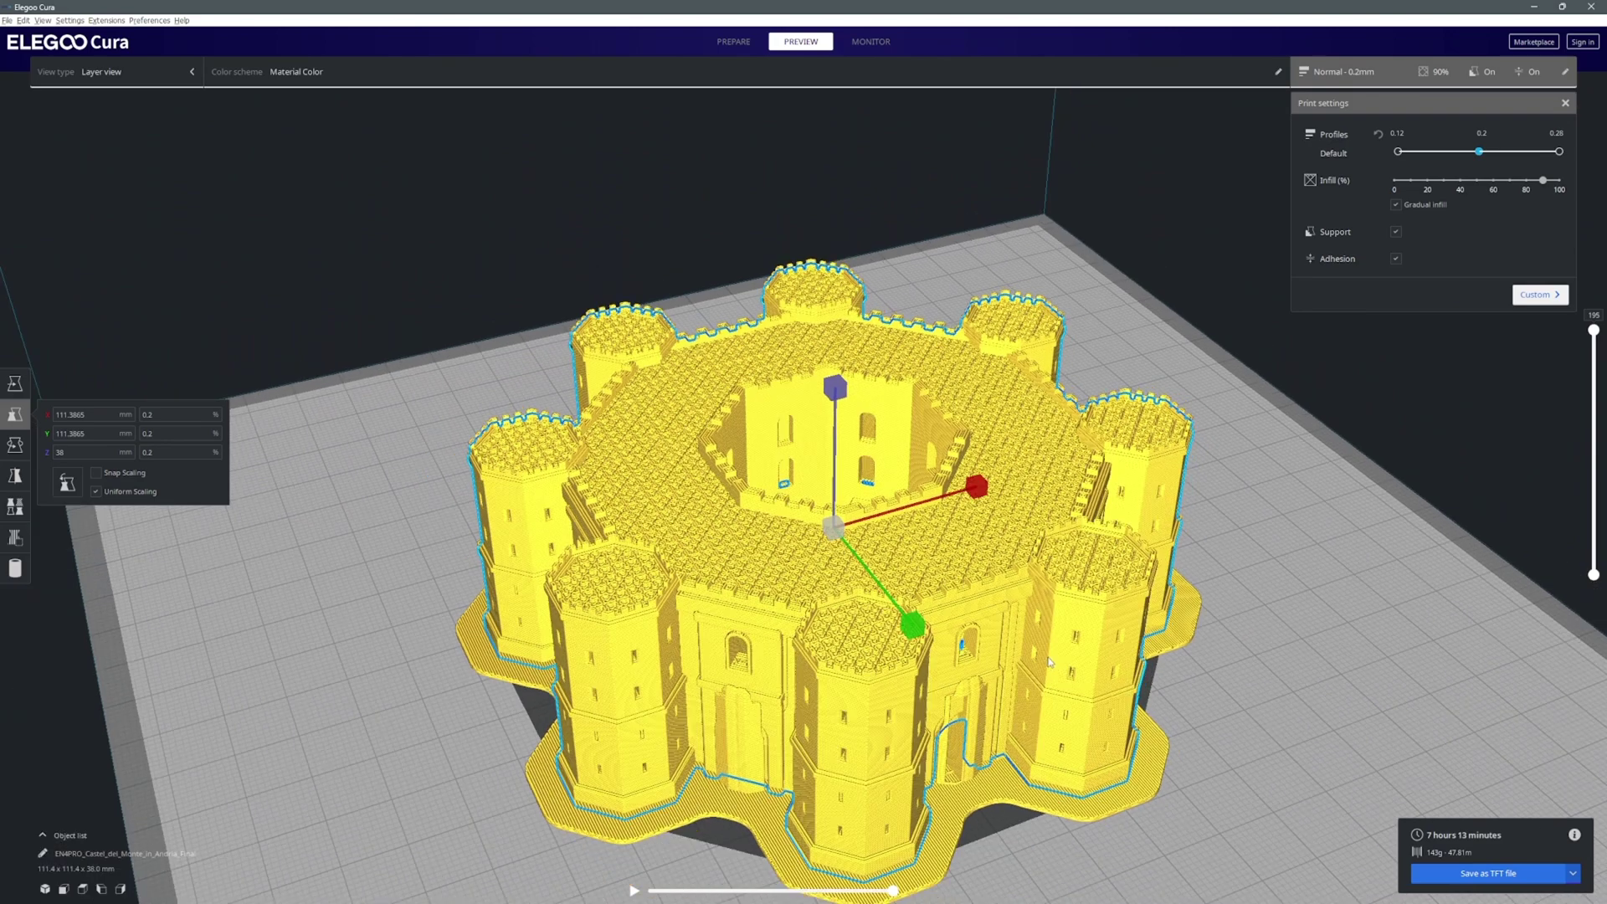
pyautogui.moveTo(1048, 661)
pyautogui.mouseDown(button='right')
pyautogui.moveTo(1133, 645)
pyautogui.moveTo(1065, 636)
pyautogui.mouseUp(button='right')
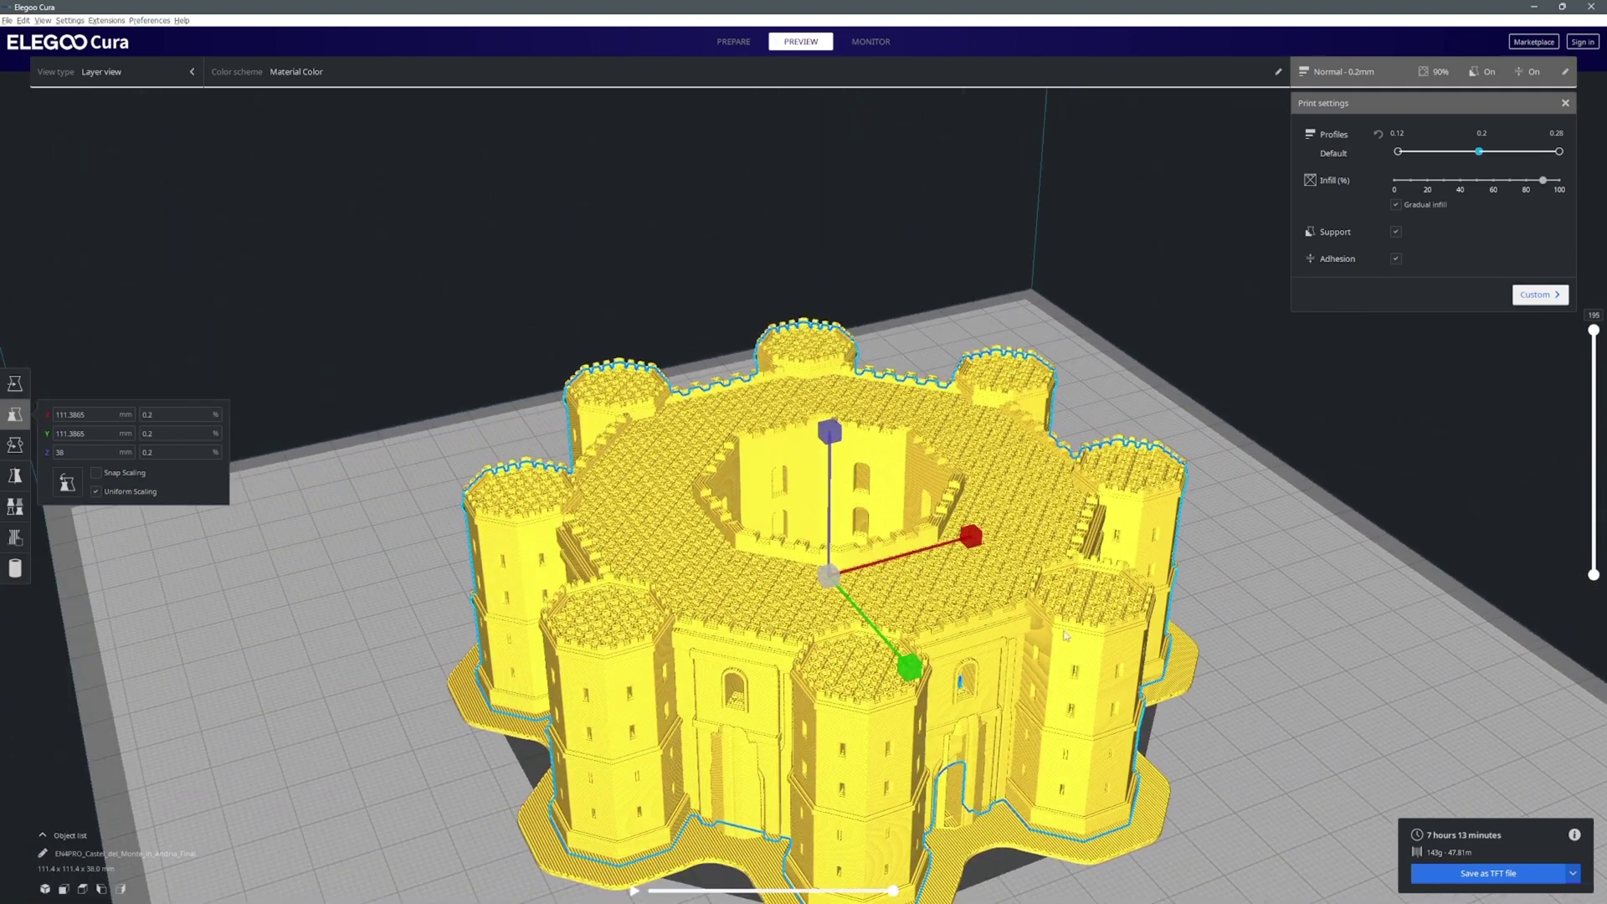
# - Scale the castle uniformly to 0.1%, leaving build plate adhesion enabled
pyautogui.click(1396, 257)
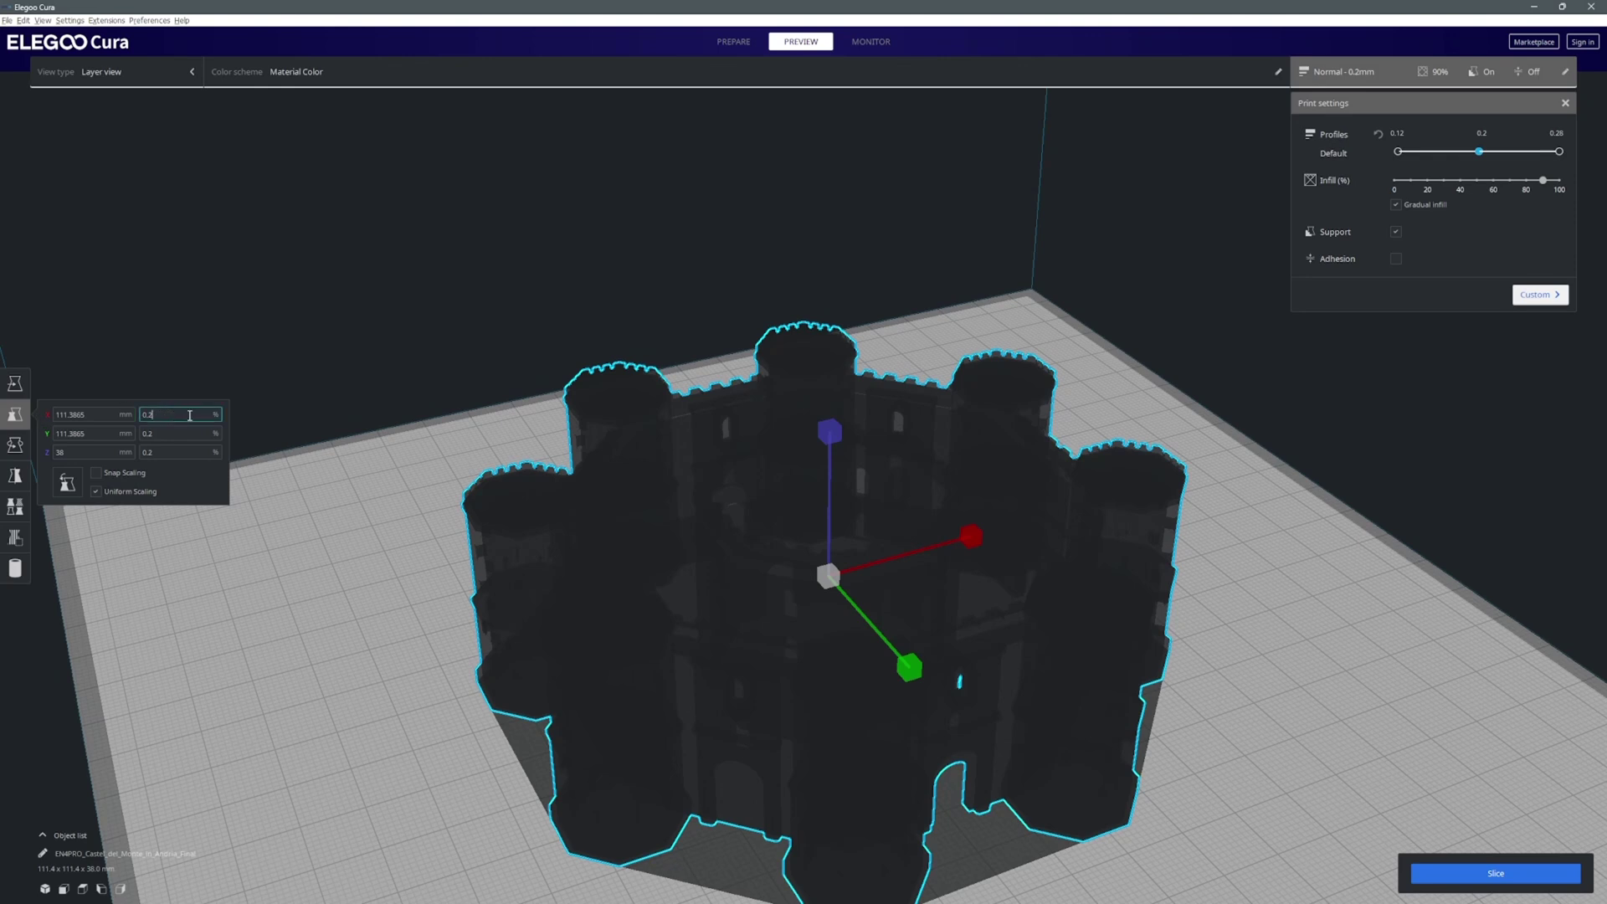
pyautogui.press('Return')
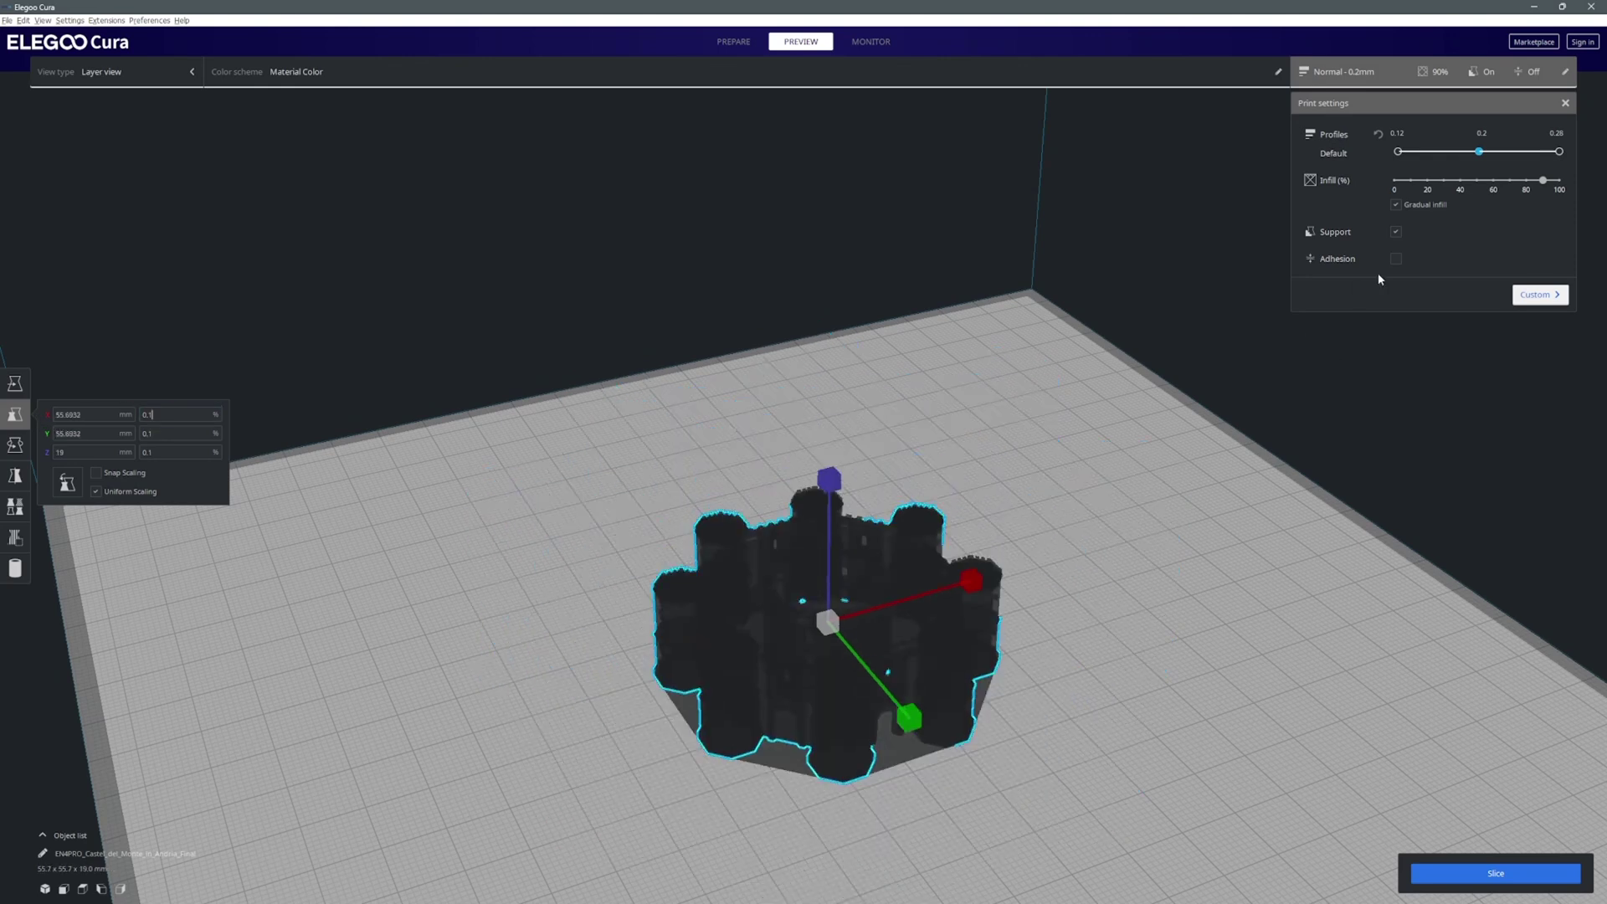
pyautogui.click(1396, 259)
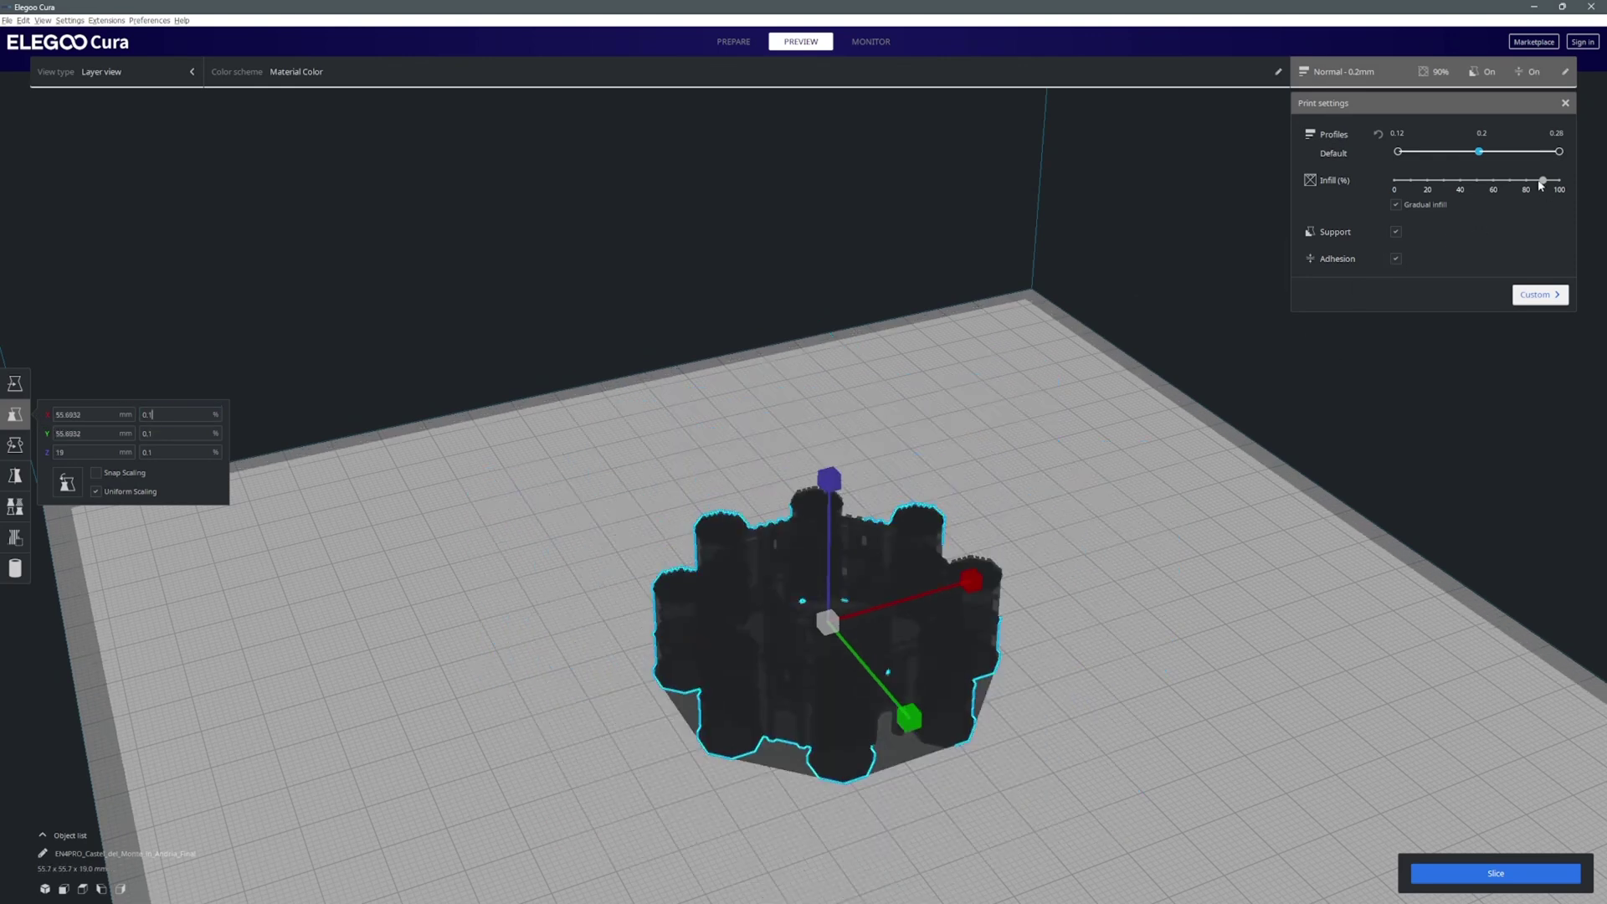
# - Set the infill to 50% with gradual infill off, and slice the castle to check its layers
pyautogui.click(1395, 204)
pyautogui.click(1476, 871)
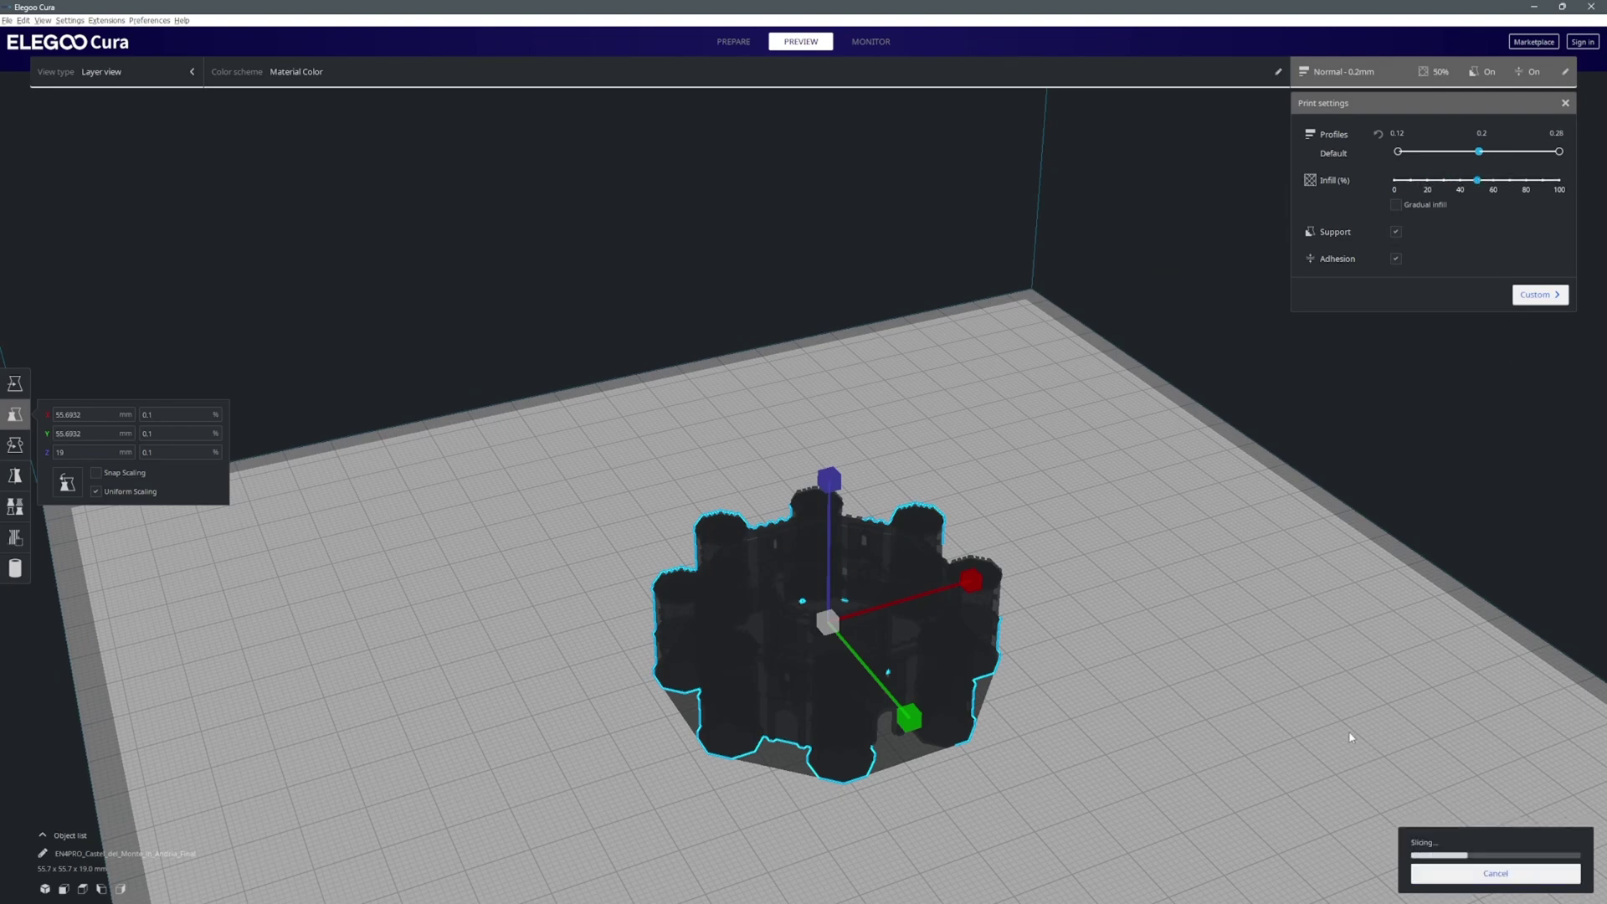
pyautogui.moveTo(1350, 735); pyautogui.dragTo(1311, 770, button='right')
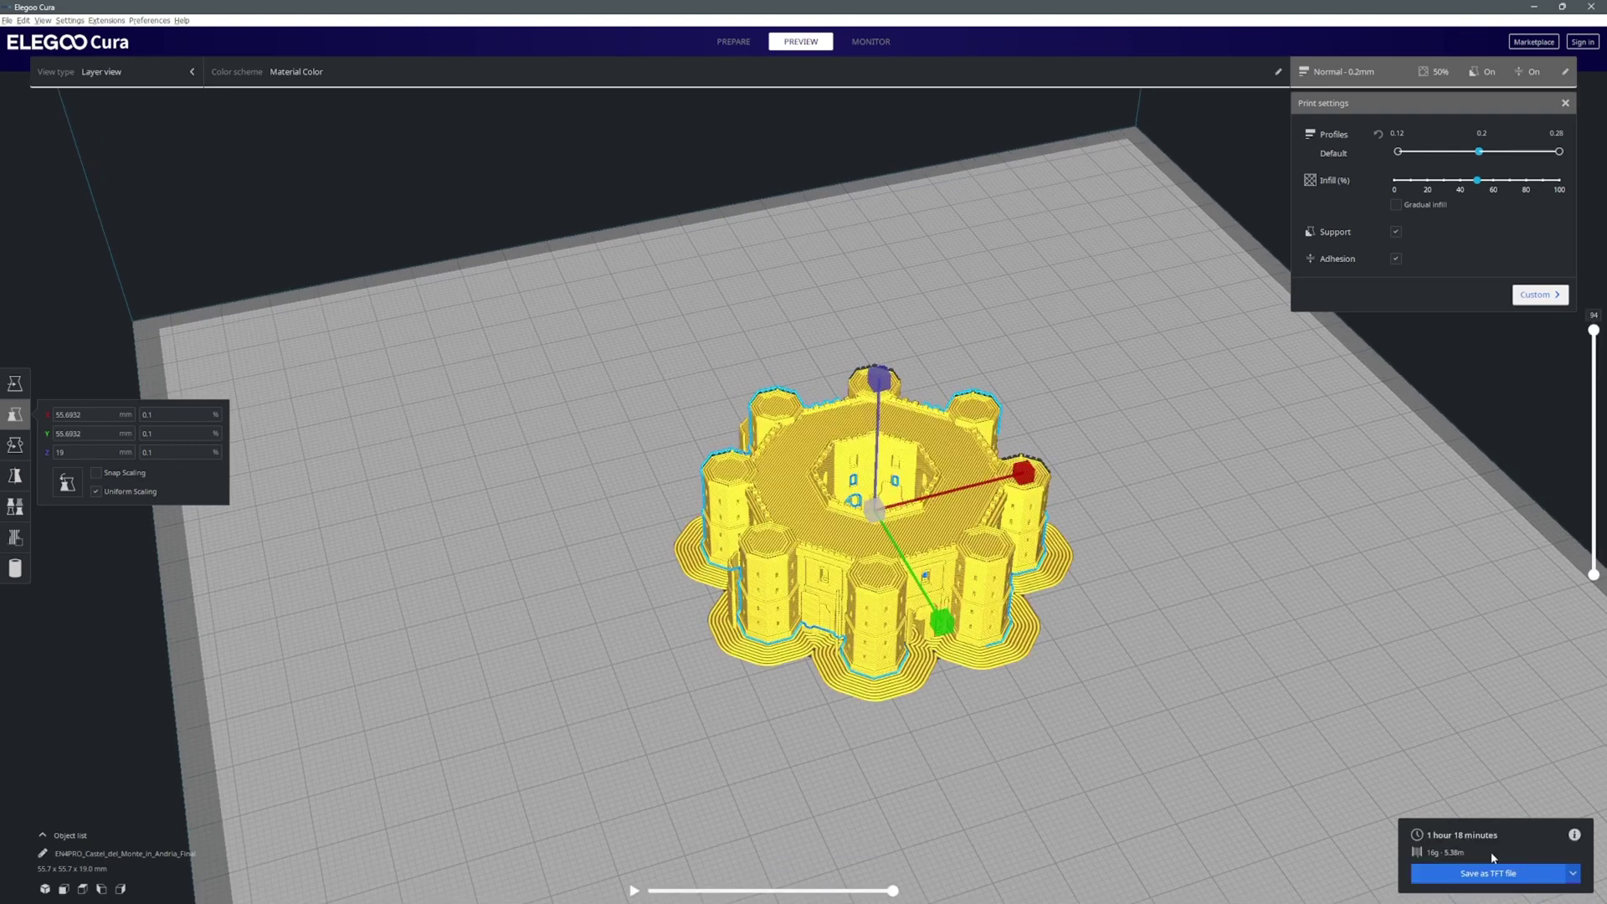
pyautogui.scroll(4, 1338, 544)
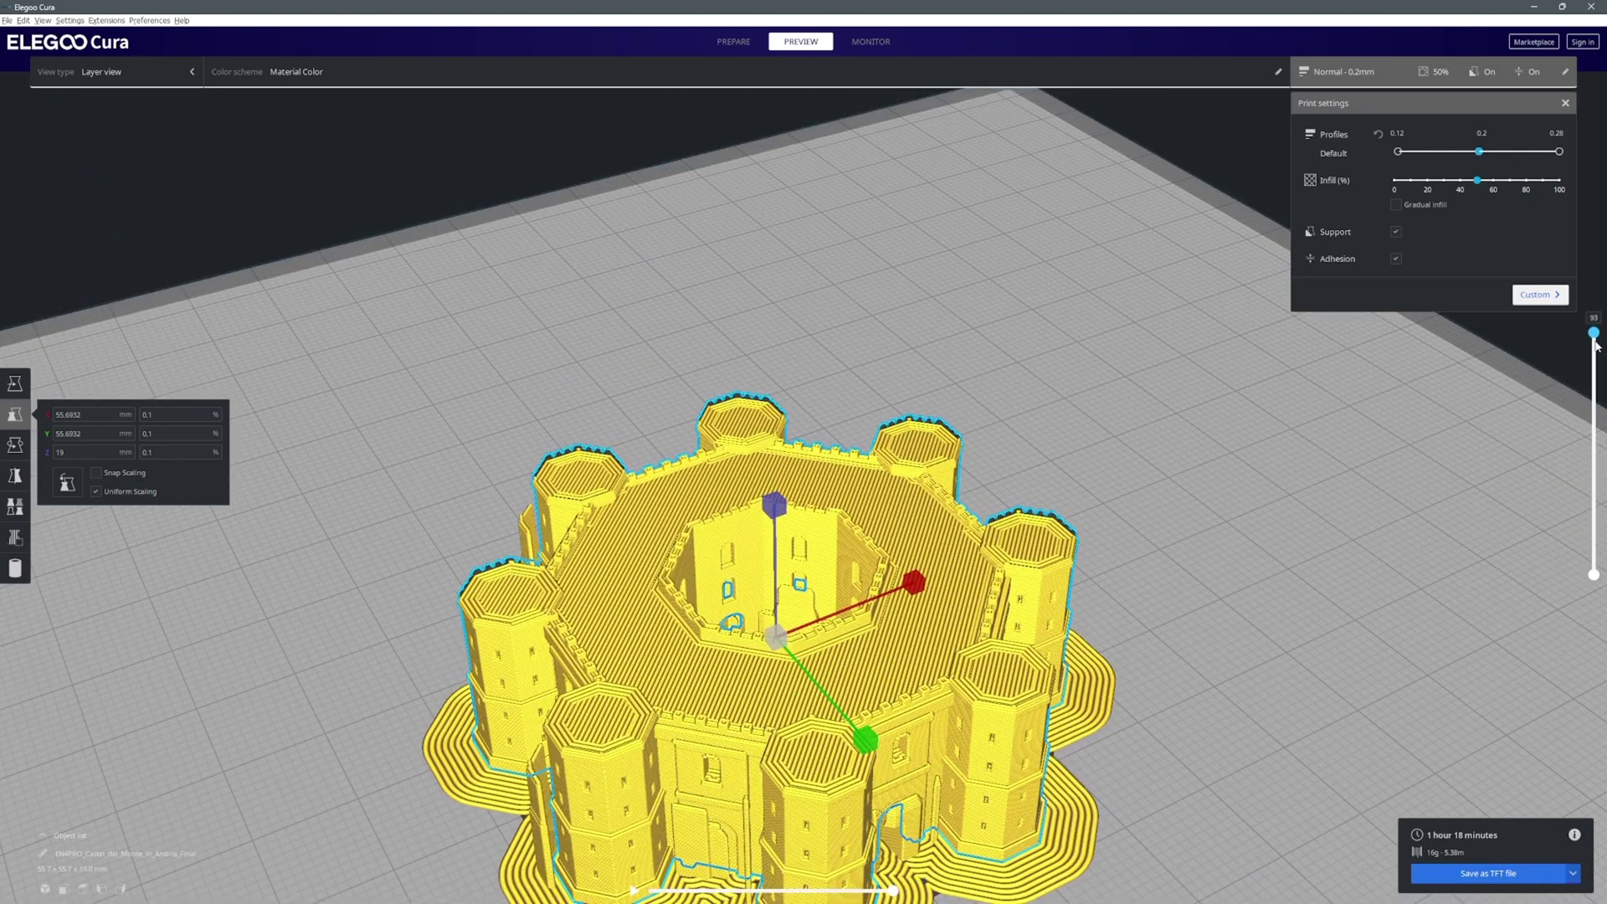
pyautogui.moveTo(1596, 345); pyautogui.dragTo(1579, 292)
pyautogui.moveTo(1297, 564); pyautogui.dragTo(1270, 550, button='right')
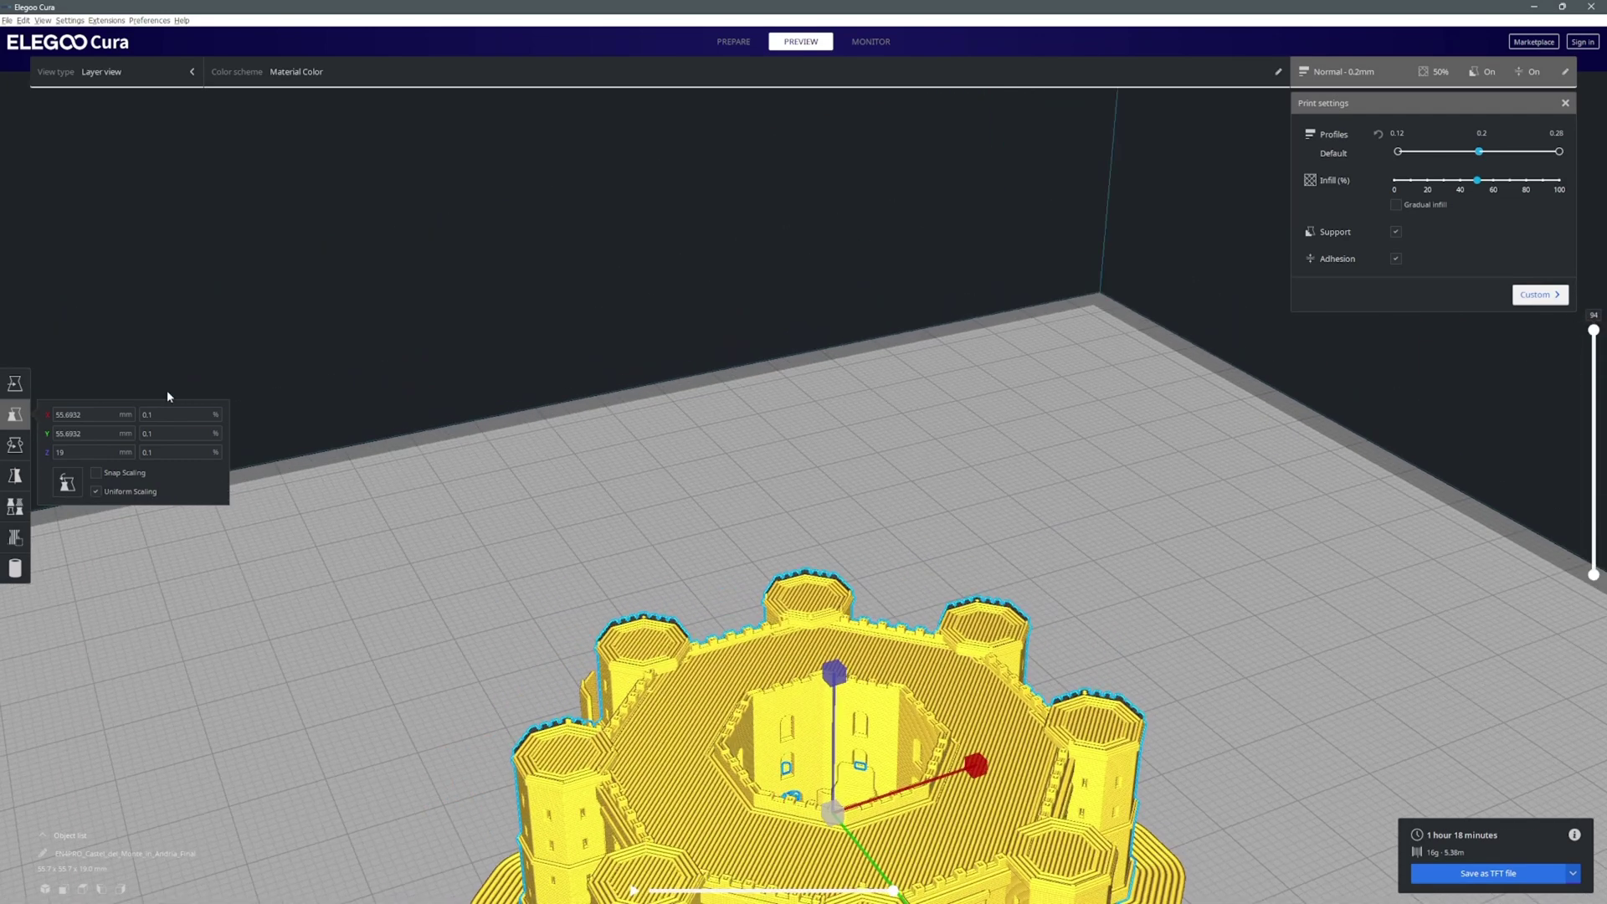
# - Return to the prepare stage and scale the castle uniformly to 0.15%
pyautogui.click(191, 432)
pyautogui.hotkey('shift', 'Tab')
pyautogui.write('5')
pyautogui.click(733, 41)
pyautogui.click(193, 452)
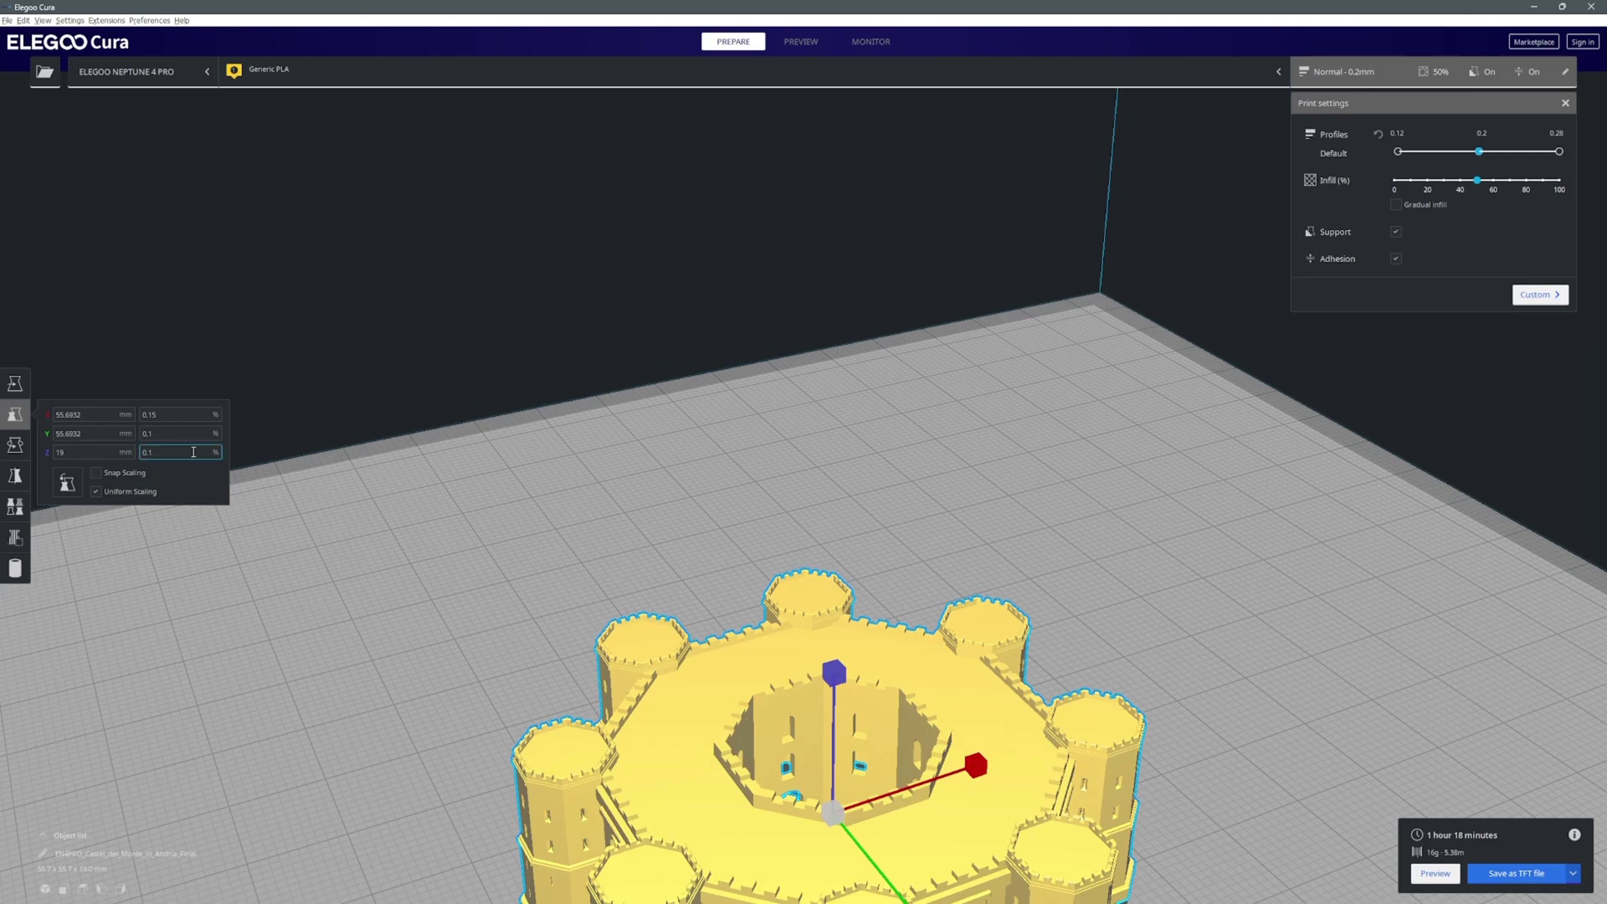
pyautogui.write('5')
pyautogui.press('Return')
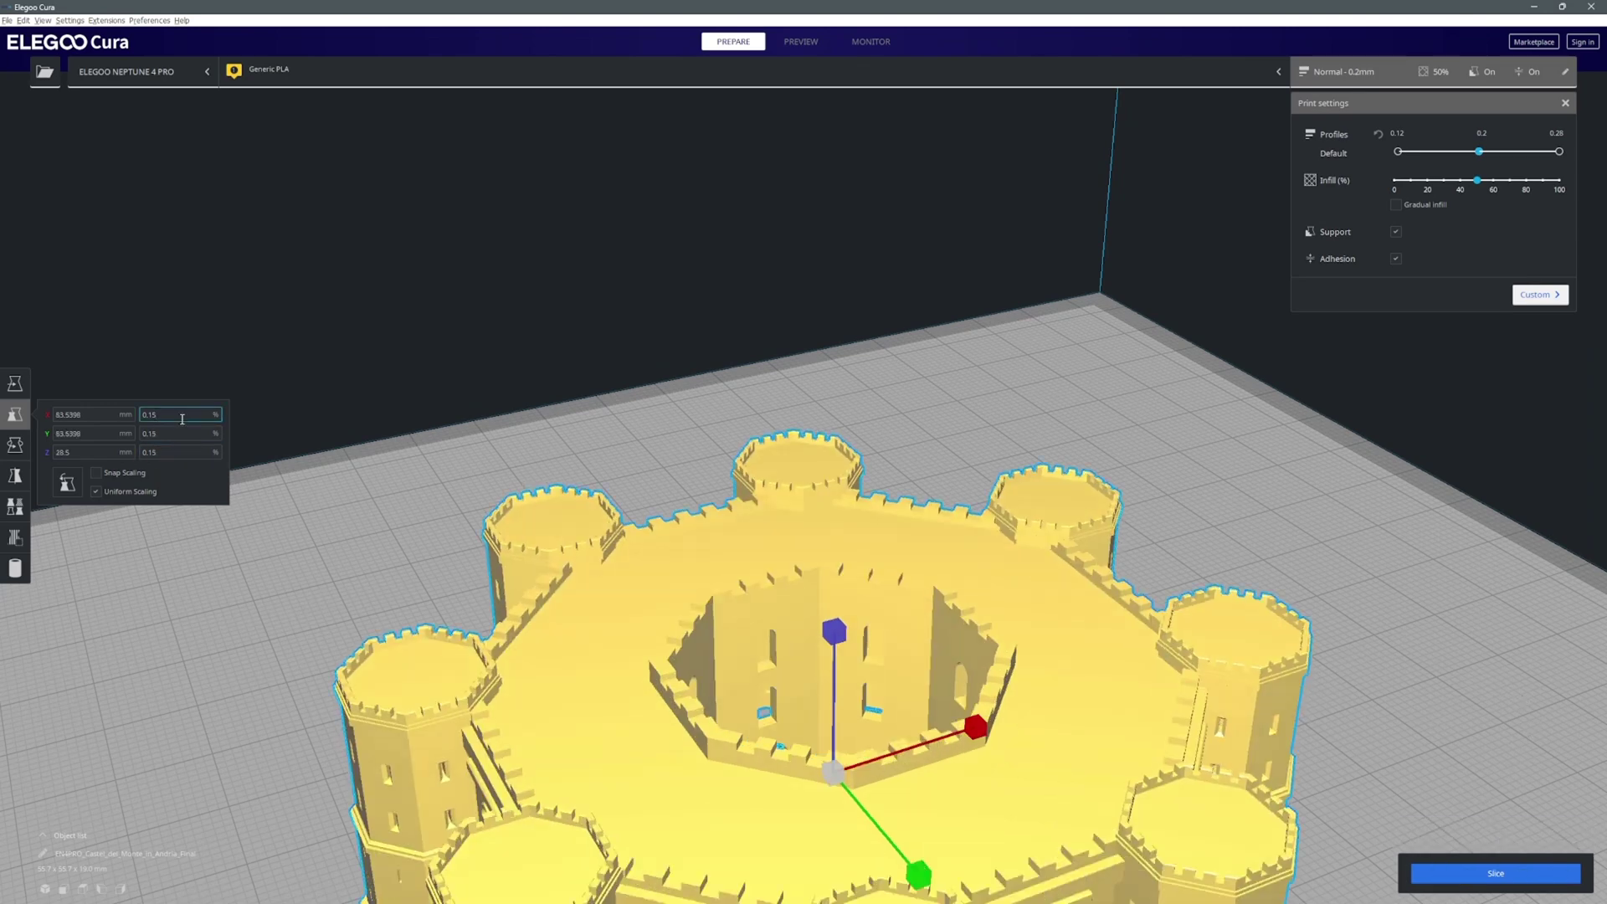
# - Slice the rescaled castle and open its layer preview
pyautogui.click(1533, 879)
pyautogui.moveTo(1038, 786); pyautogui.dragTo(1038, 744, button='right')
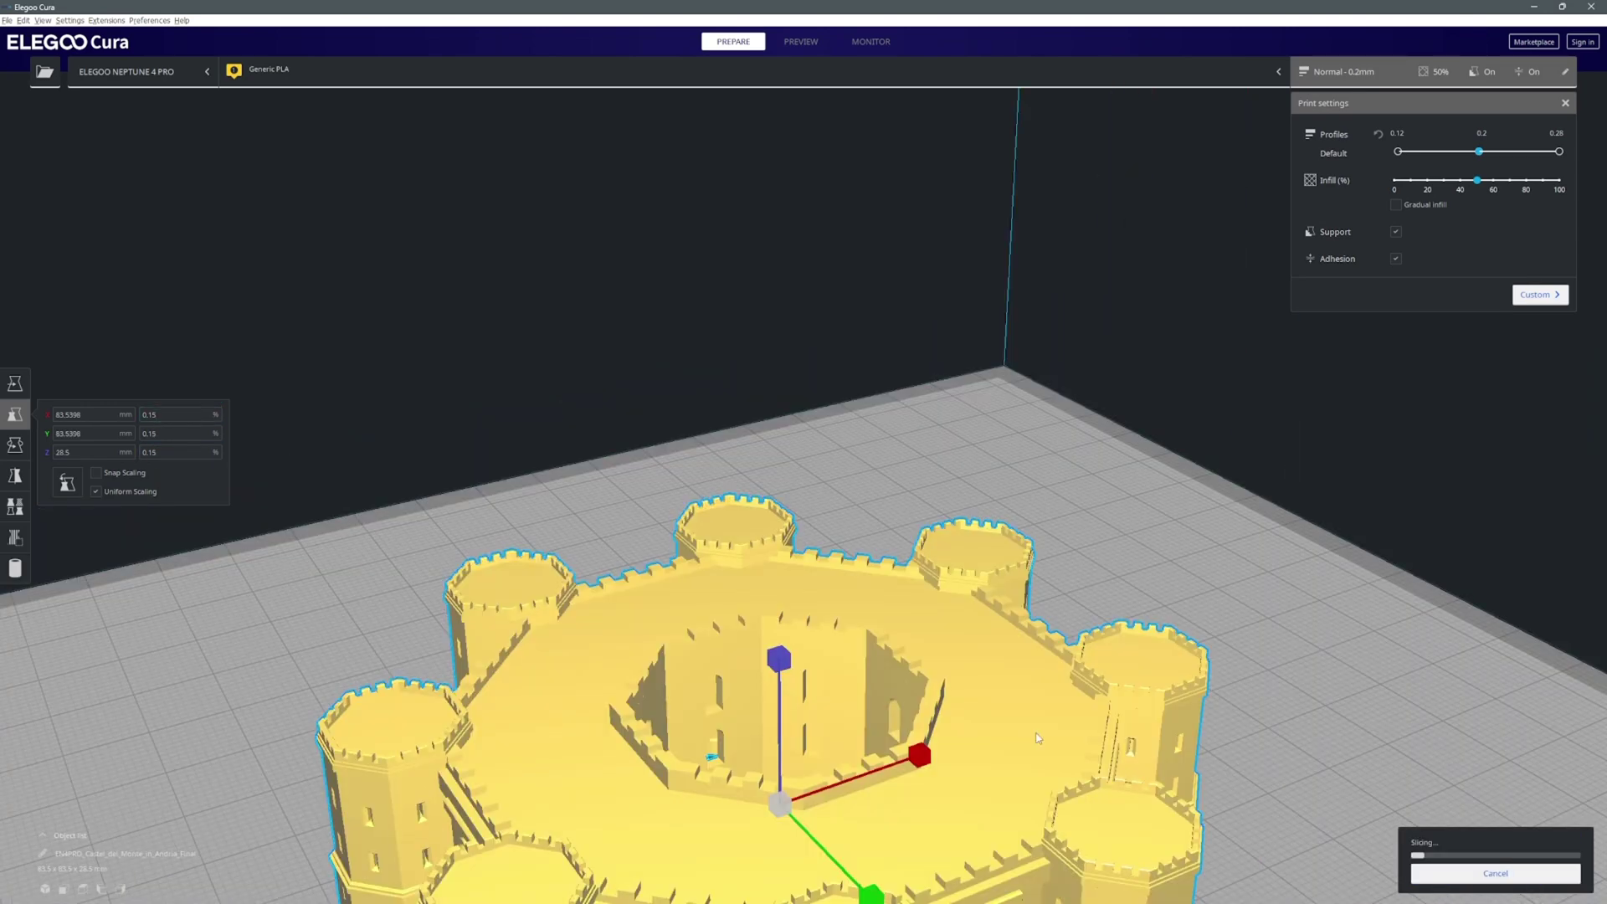
pyautogui.scroll(-3, 987, 729)
pyautogui.moveTo(942, 703); pyautogui.dragTo(925, 724, button='right')
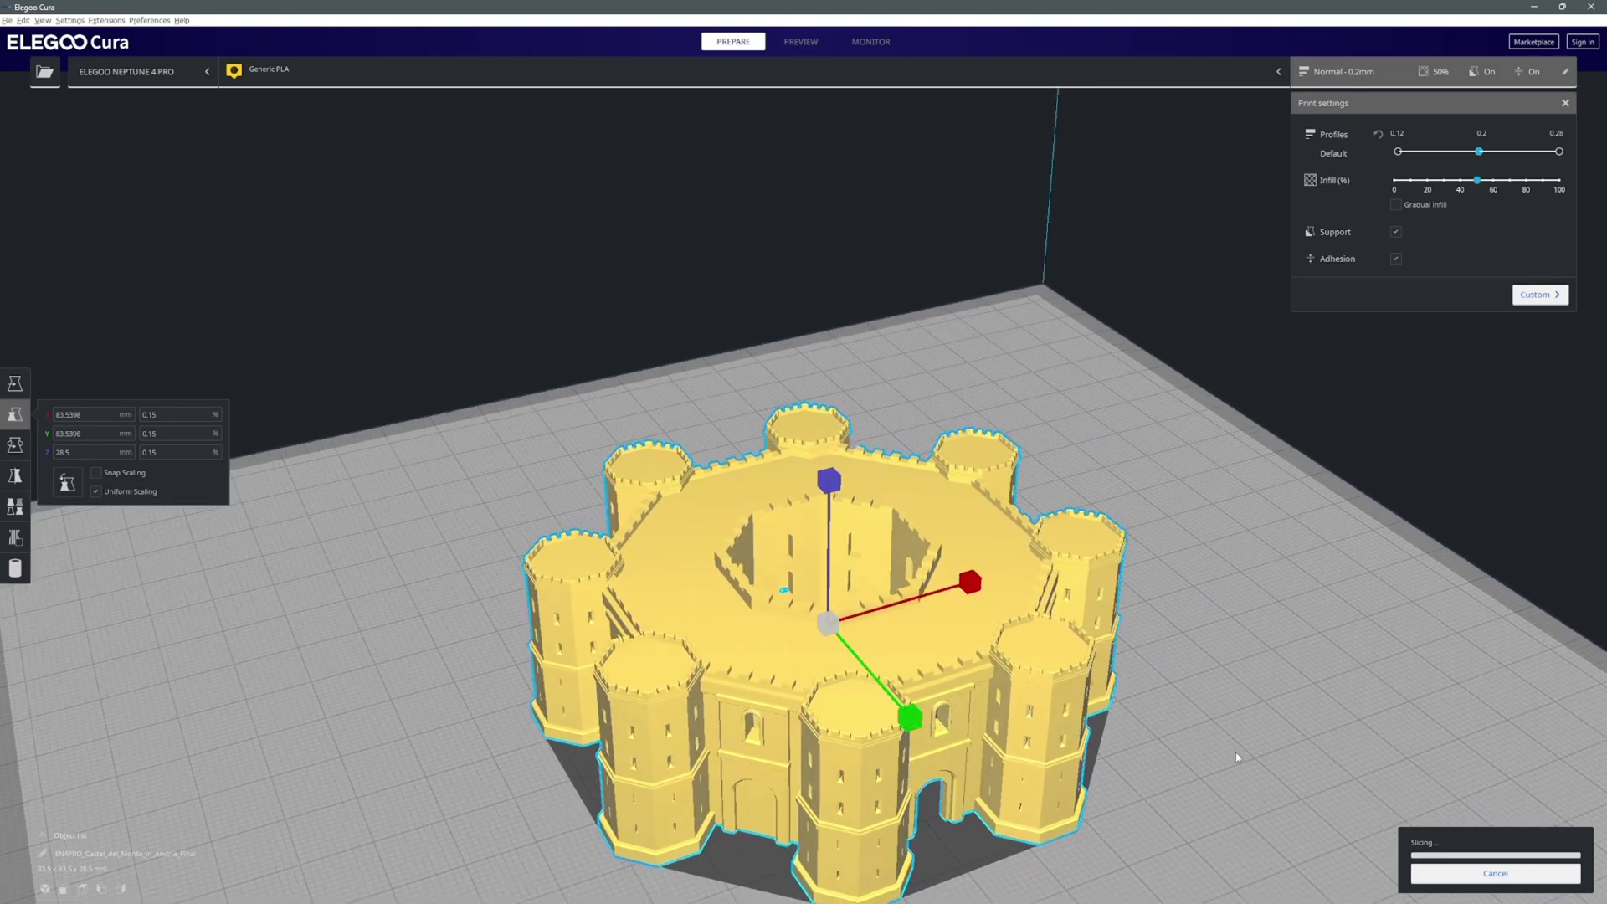
pyautogui.click(1436, 874)
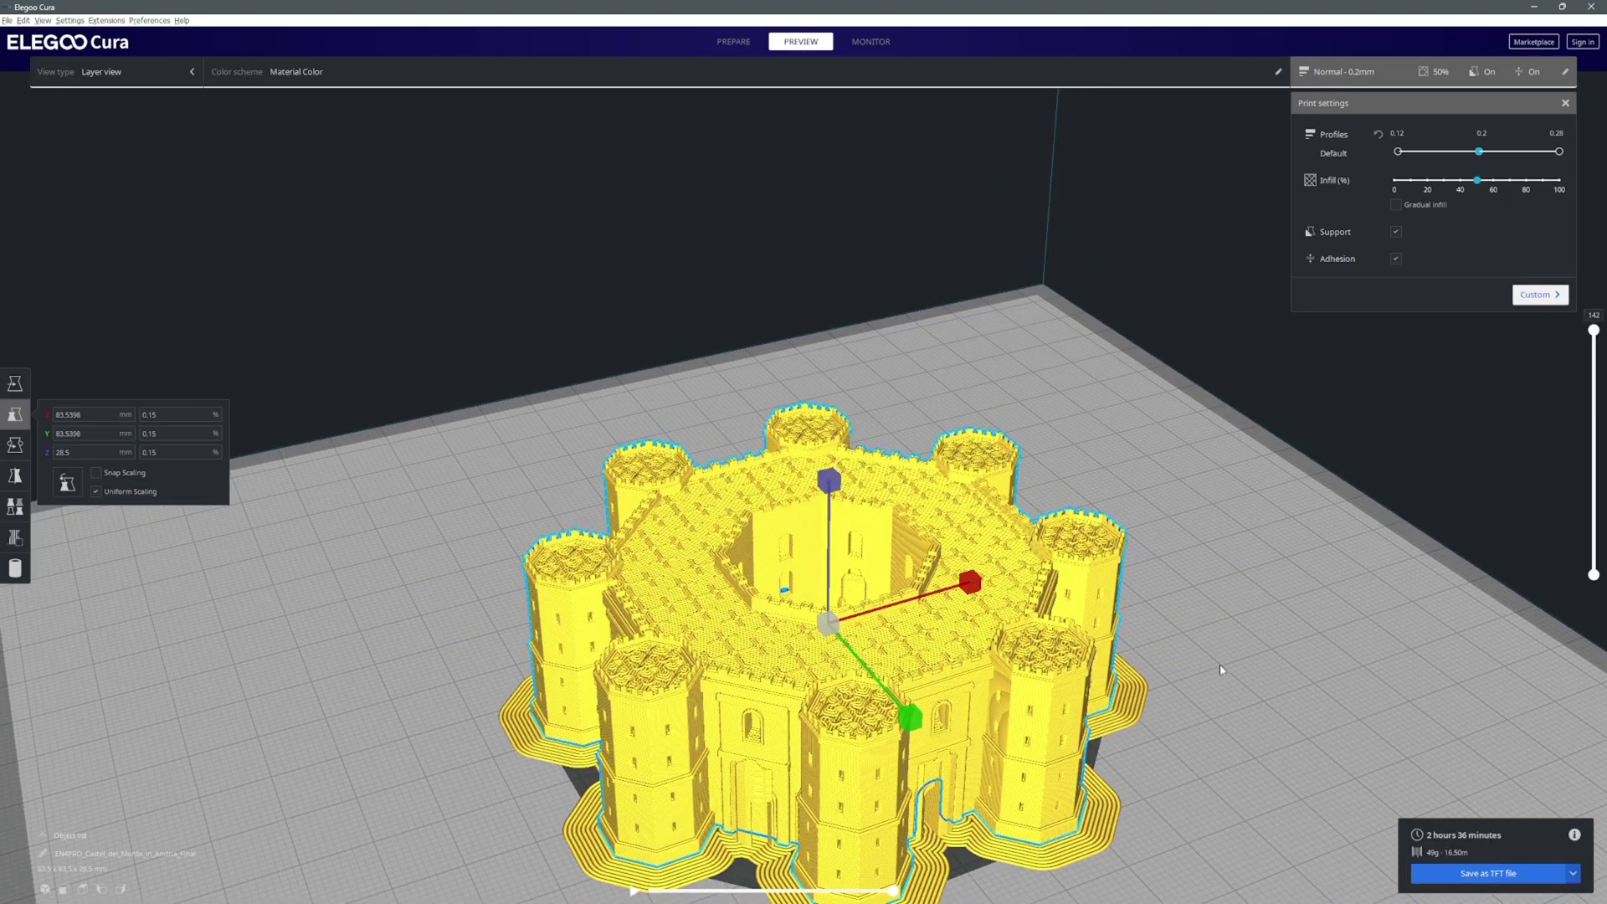
# - Step through the top layers, deselect the castle, and examine its battlements, towers and portal up close
pyautogui.scroll(5, 1220, 668)
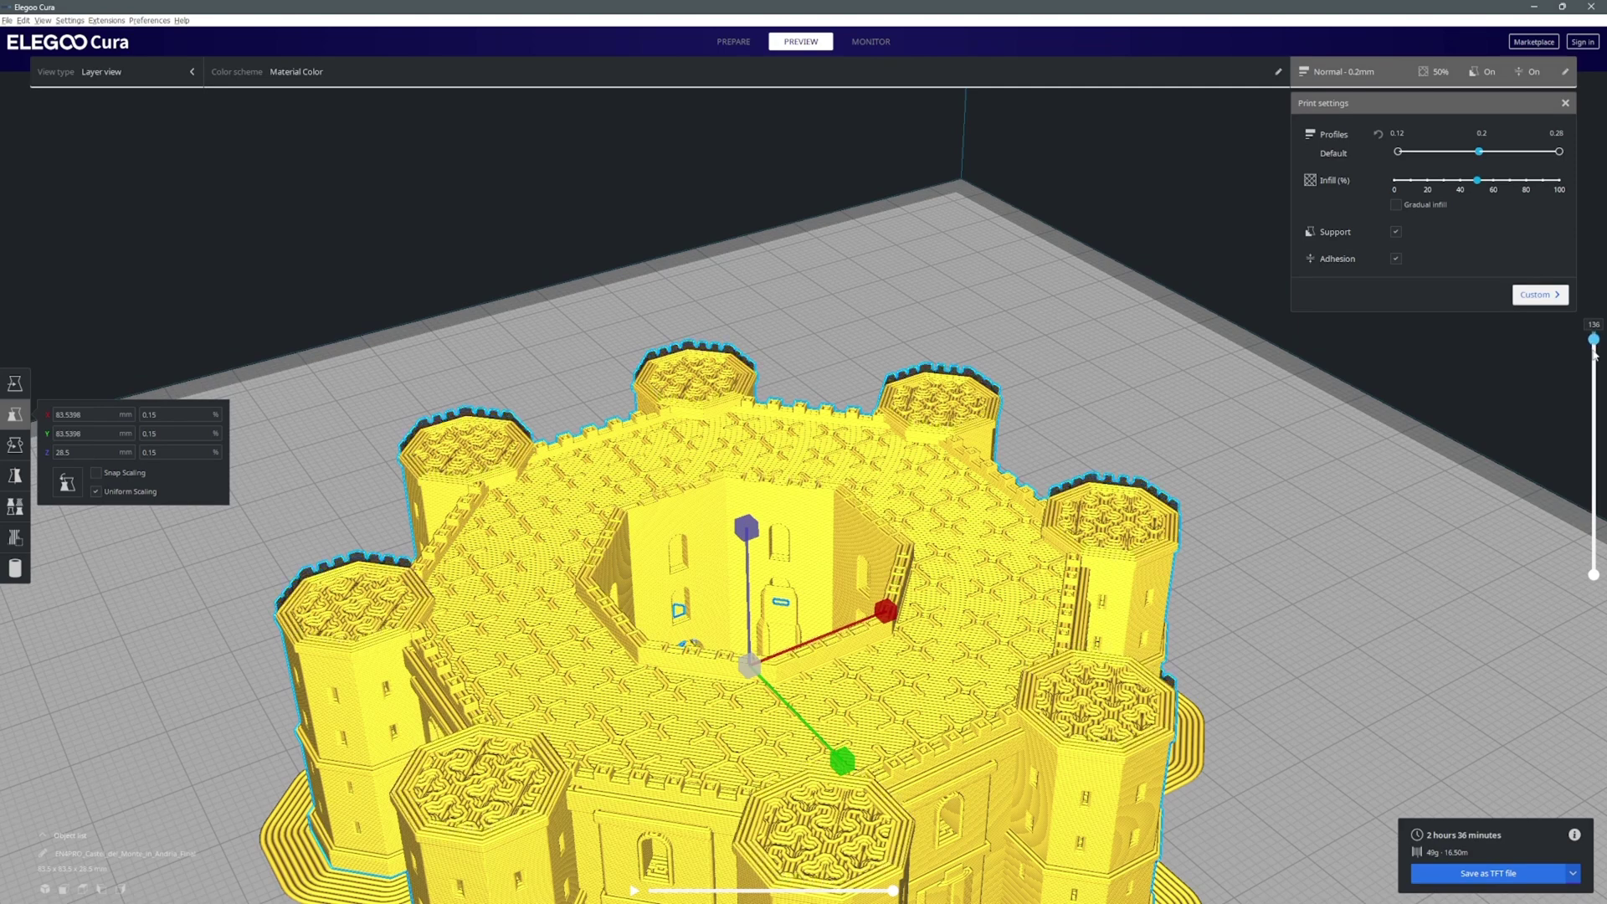
pyautogui.moveTo(1595, 328); pyautogui.dragTo(1572, 40)
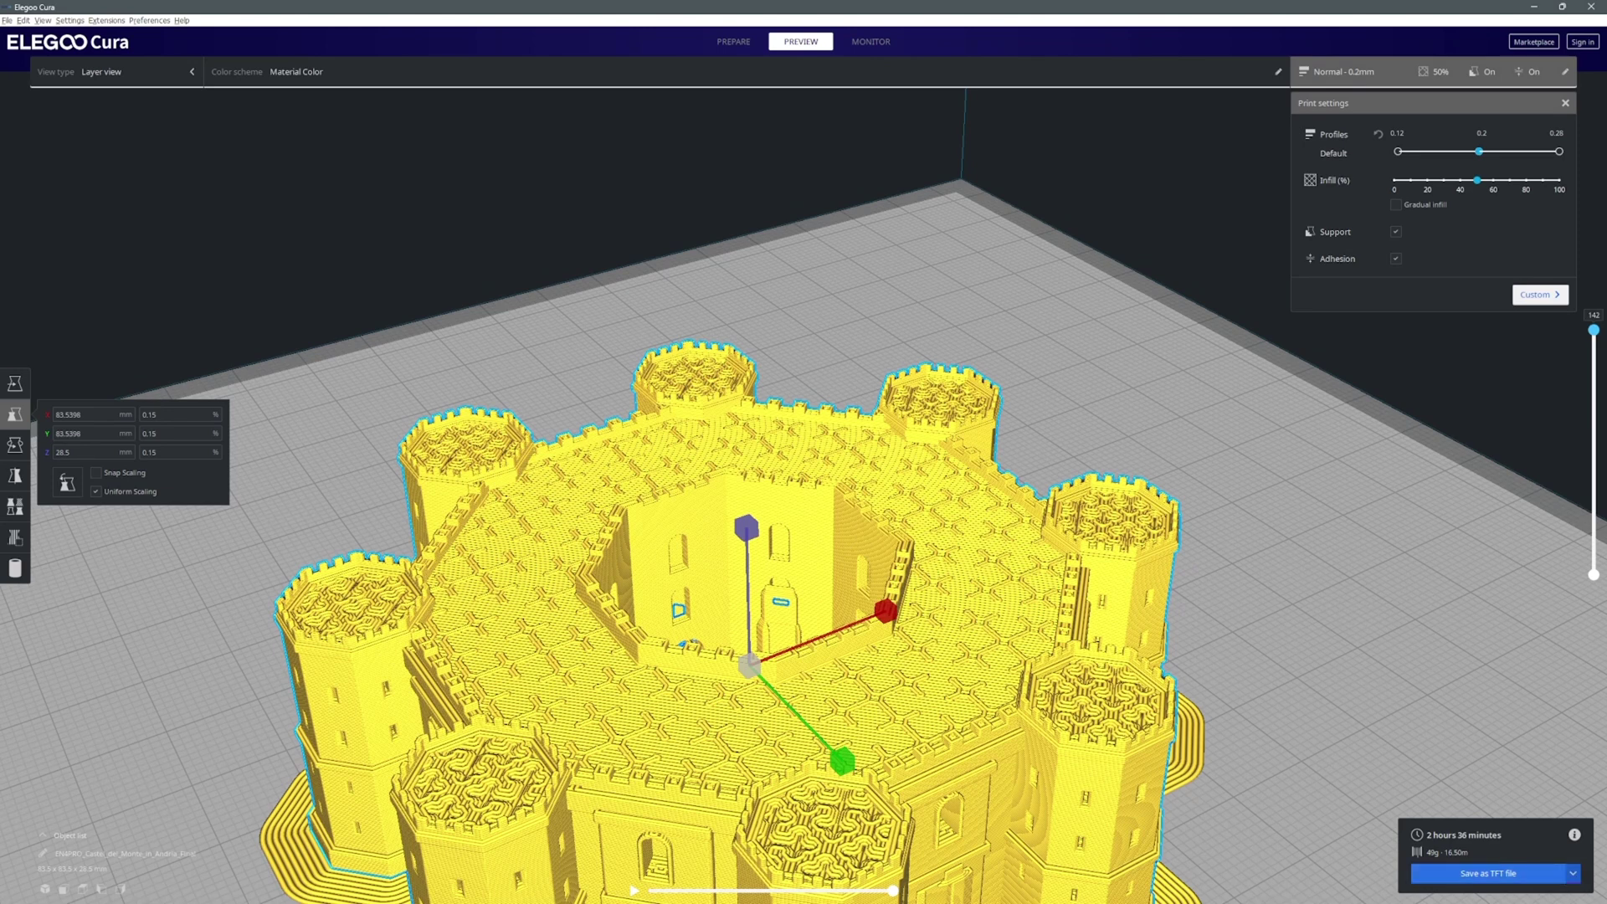
pyautogui.click(1474, 740)
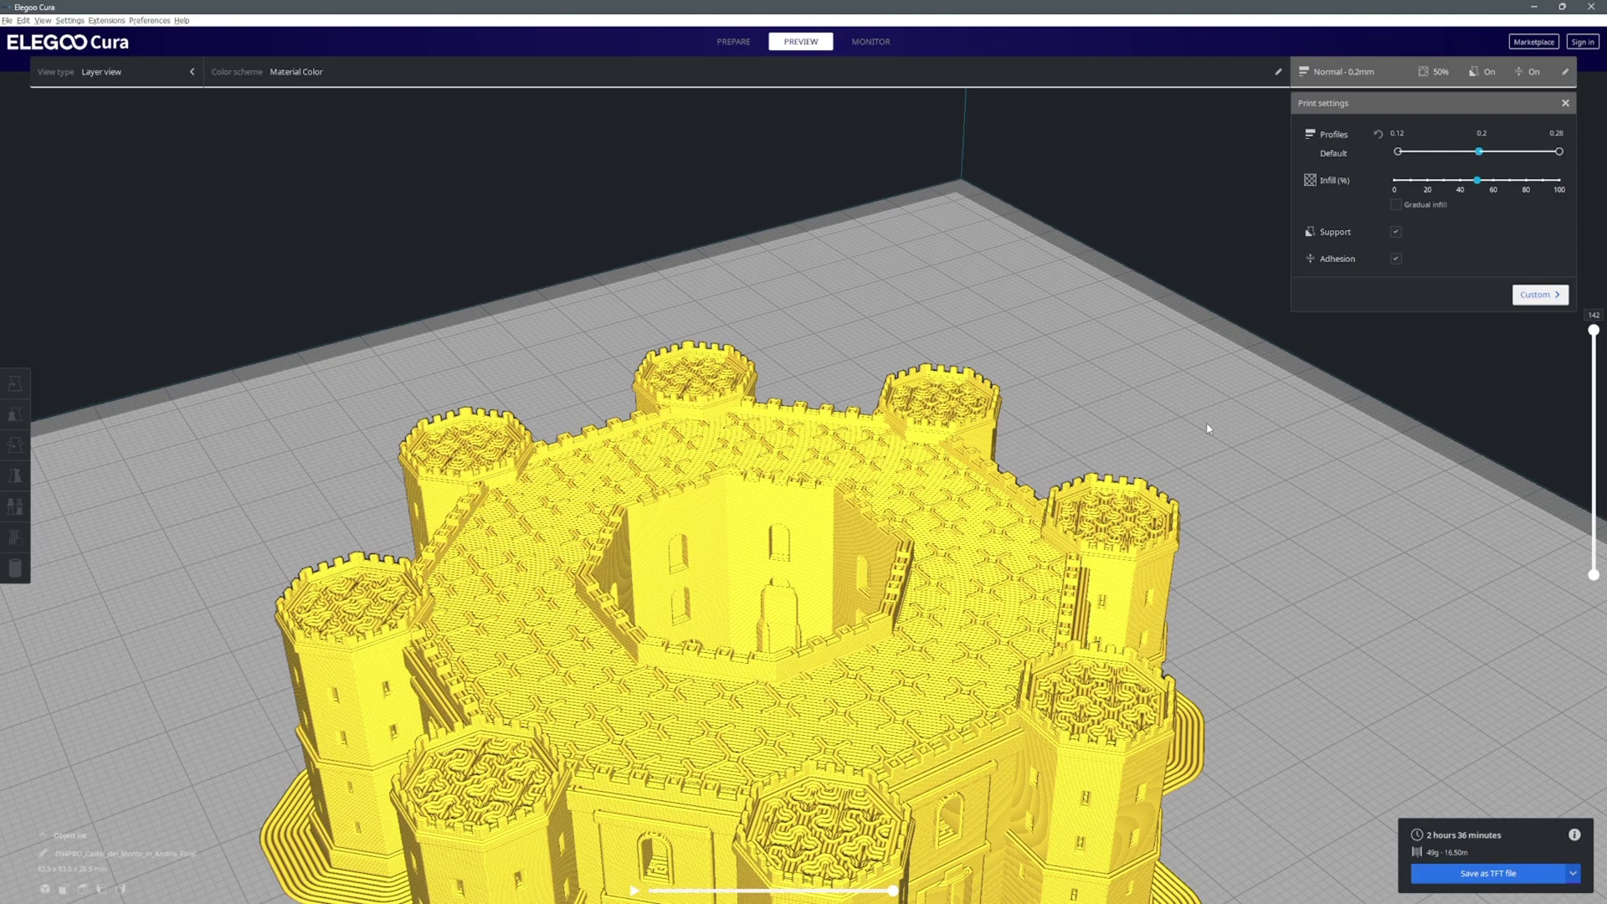
pyautogui.moveTo(1132, 418); pyautogui.dragTo(1068, 333, button='right')
pyautogui.moveTo(1068, 333); pyautogui.dragTo(992, 363, button='middle')
pyautogui.scroll(6, 877, 471)
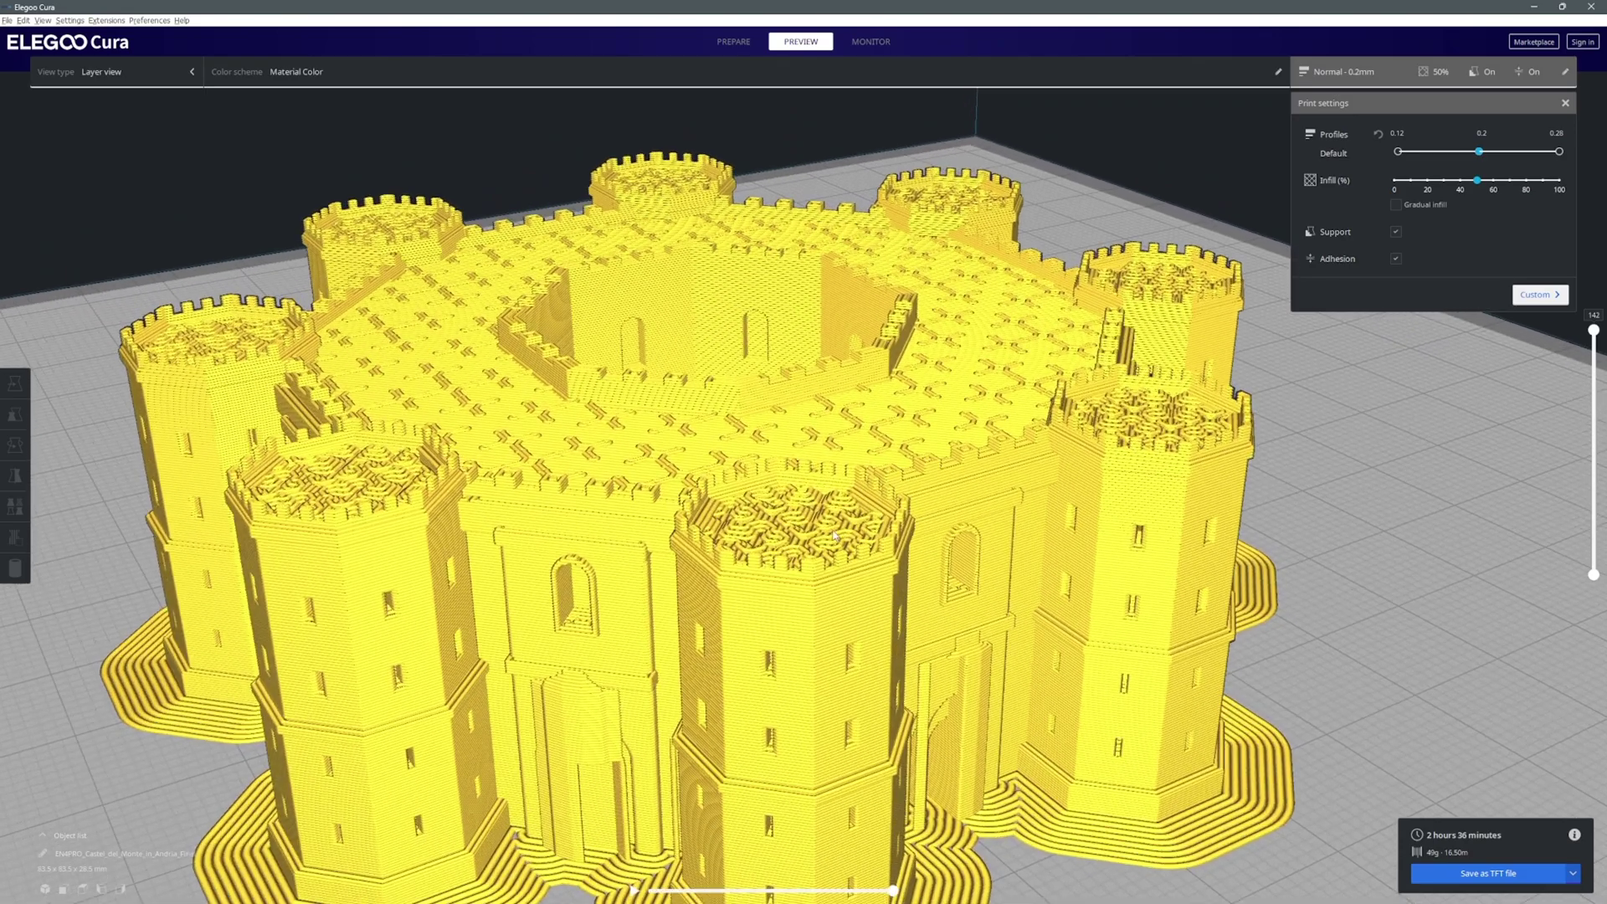
pyautogui.scroll(-5, 840, 540)
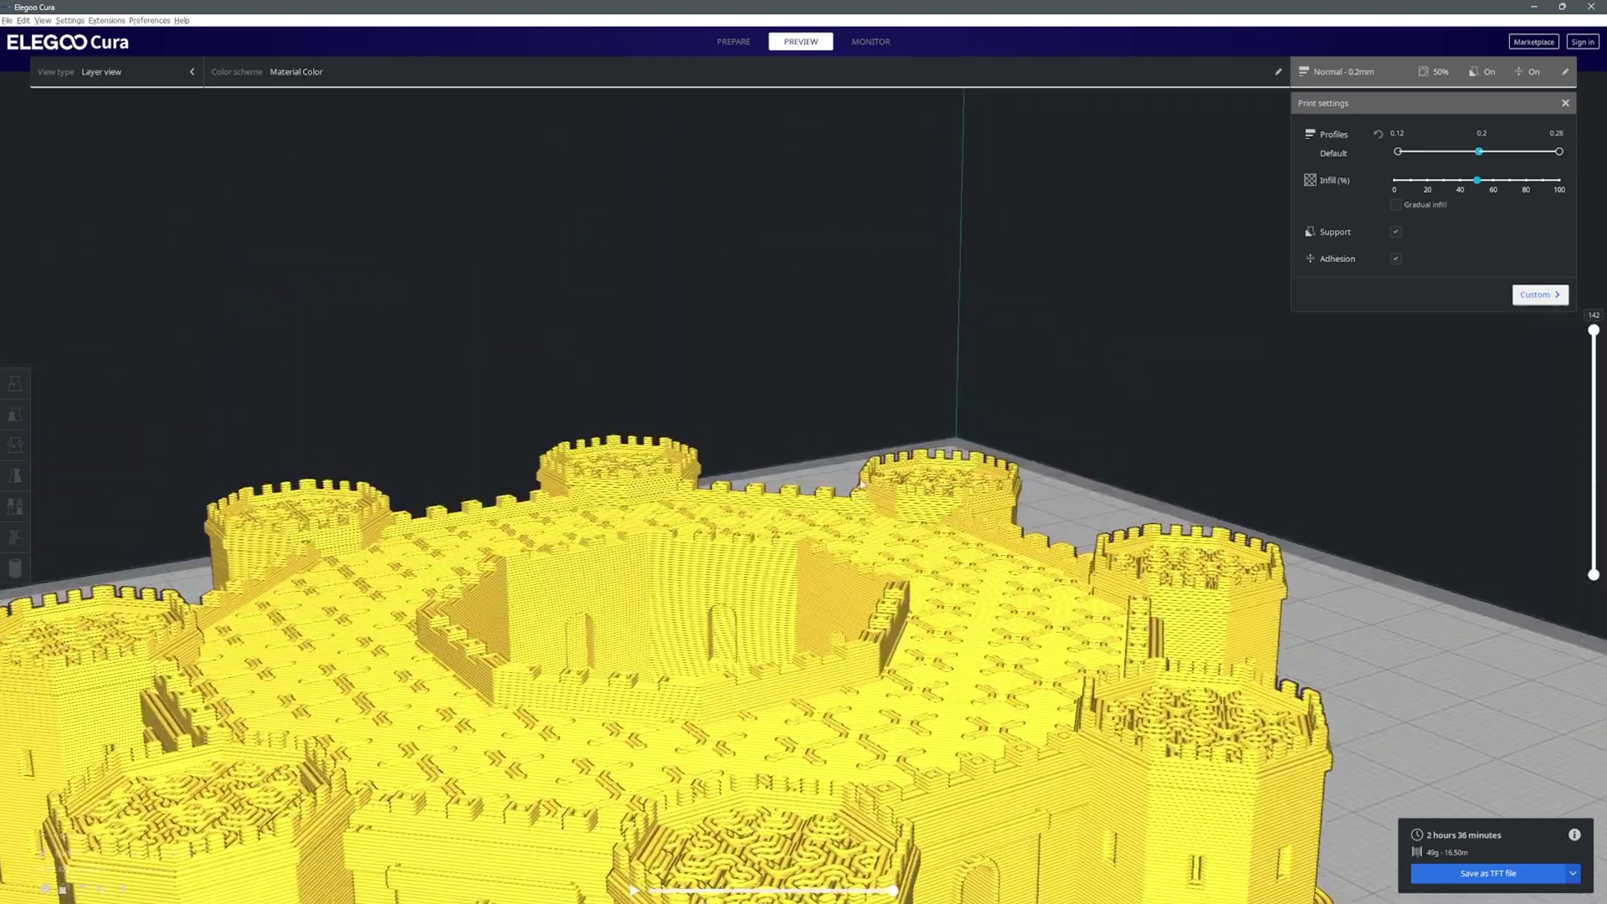
pyautogui.scroll(7, 844, 532)
pyautogui.moveTo(842, 528)
pyautogui.mouseDown(button='right')
pyautogui.moveTo(845, 485)
pyautogui.moveTo(853, 522)
pyautogui.mouseUp(button='right')
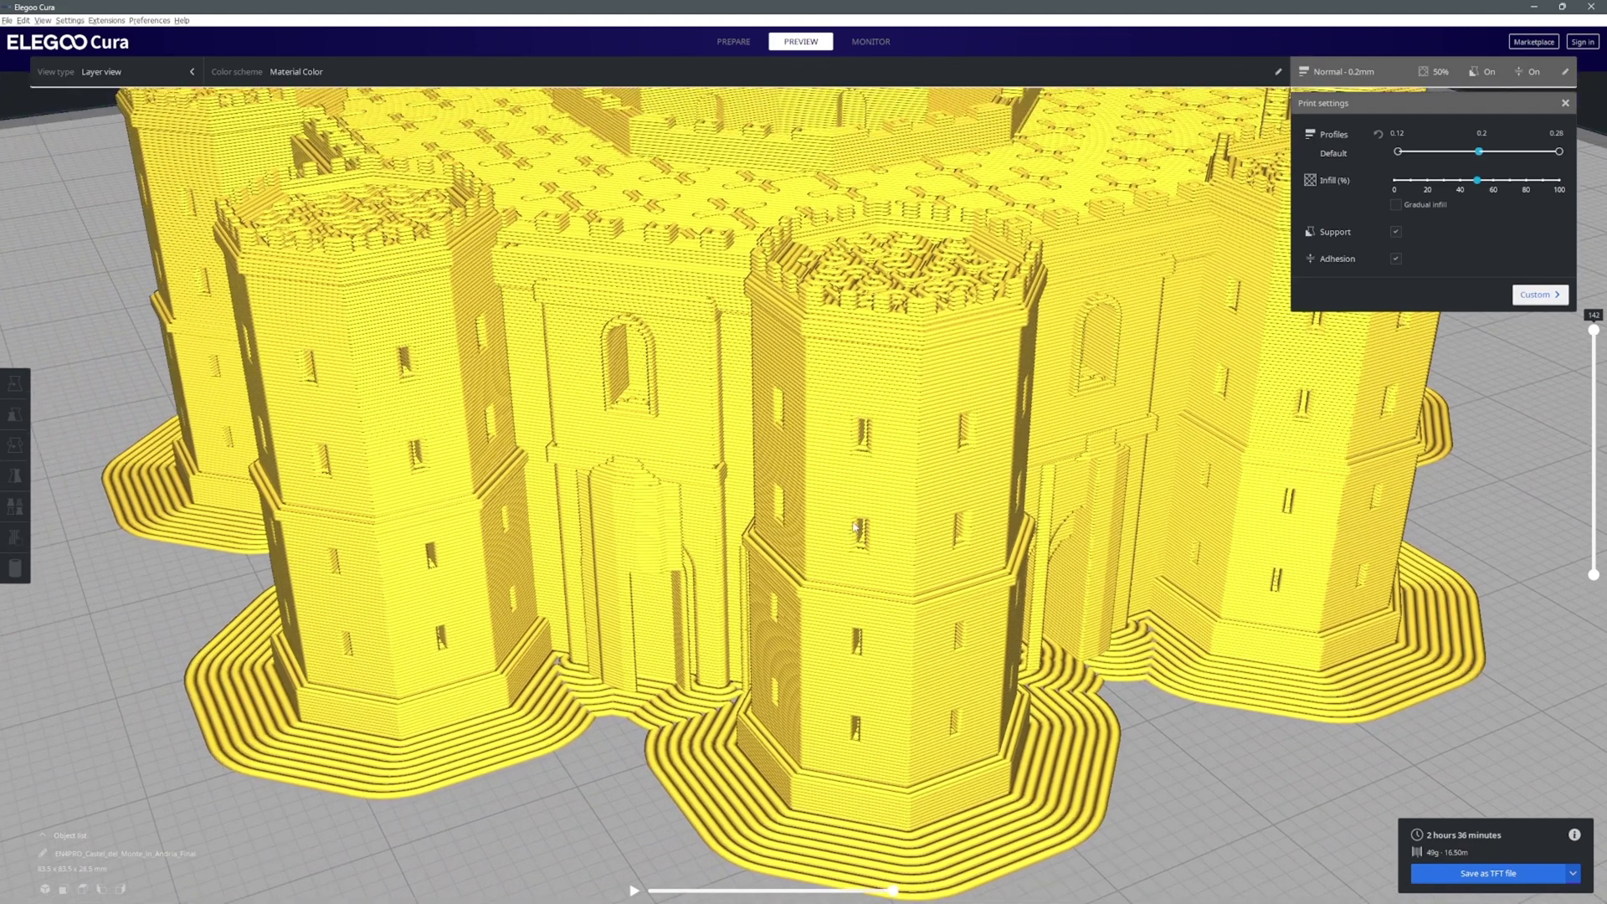